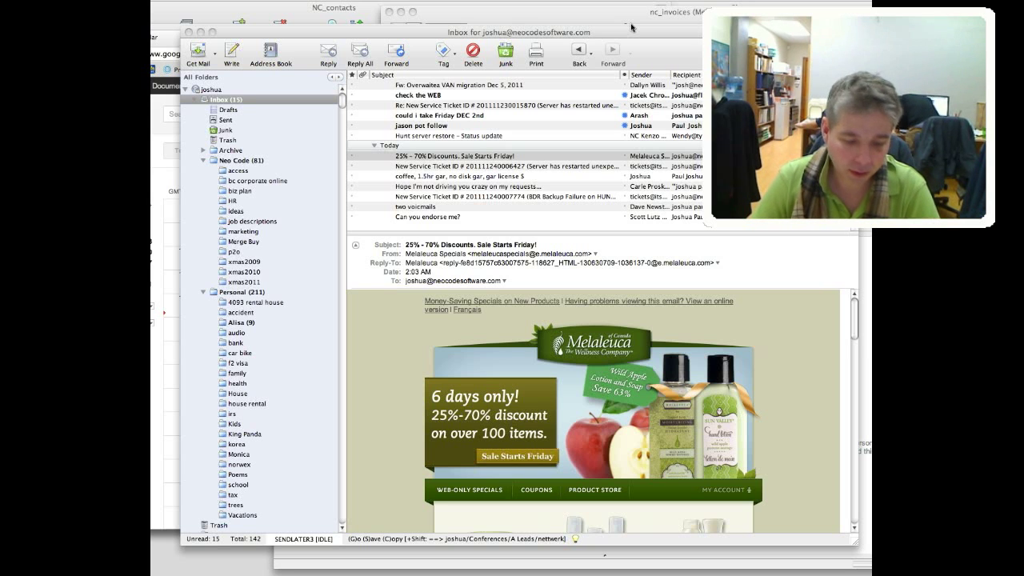
# - Switch to FileMaker Pro, open the Open Remote file window, then dismiss it
pyautogui.press('super+Tab')
pyautogui.press('super+Tab')
pyautogui.press('super+Tab')
pyautogui.press('super+Tab')
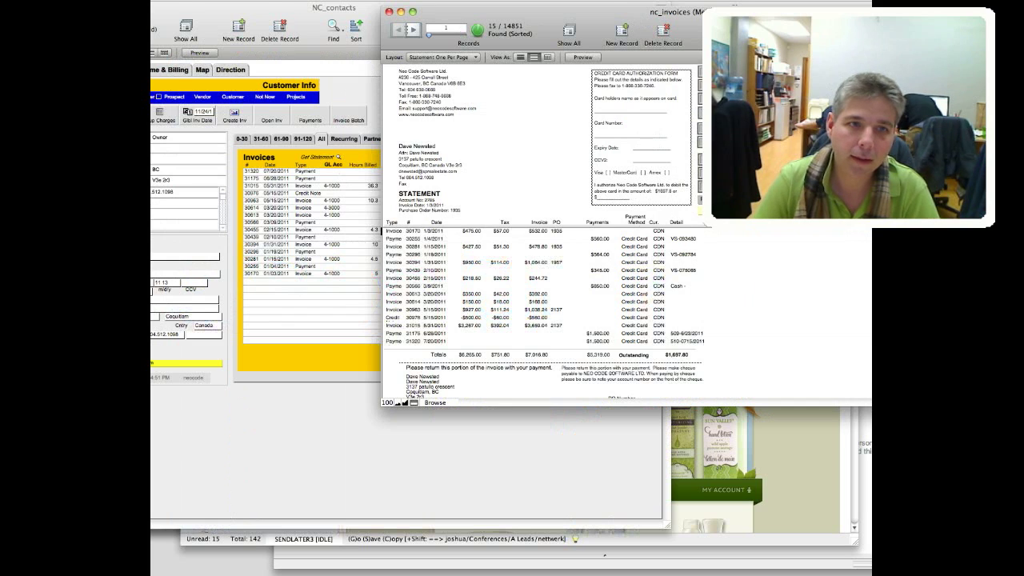
pyautogui.click(160, 1)
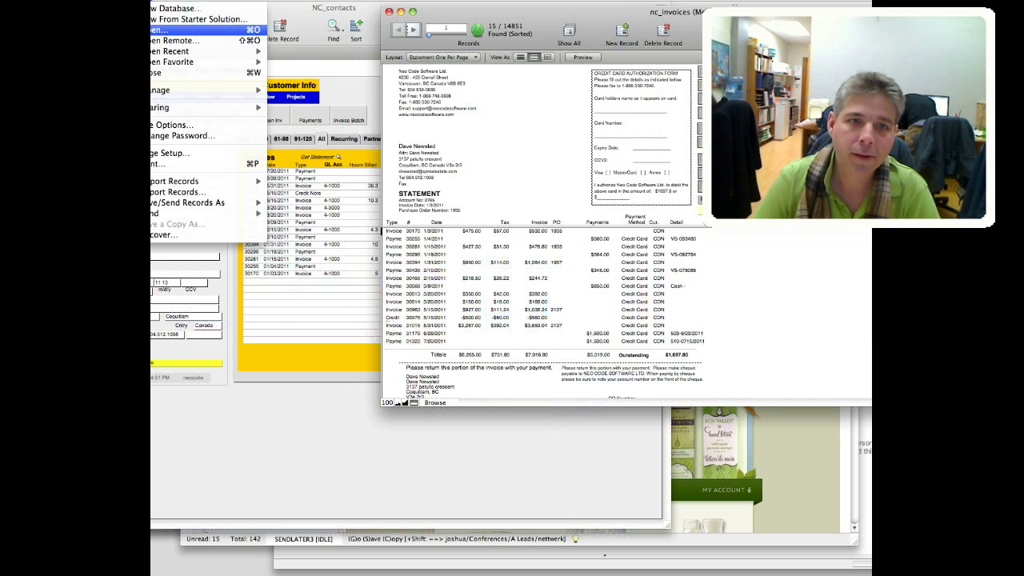
pyautogui.click(183, 40)
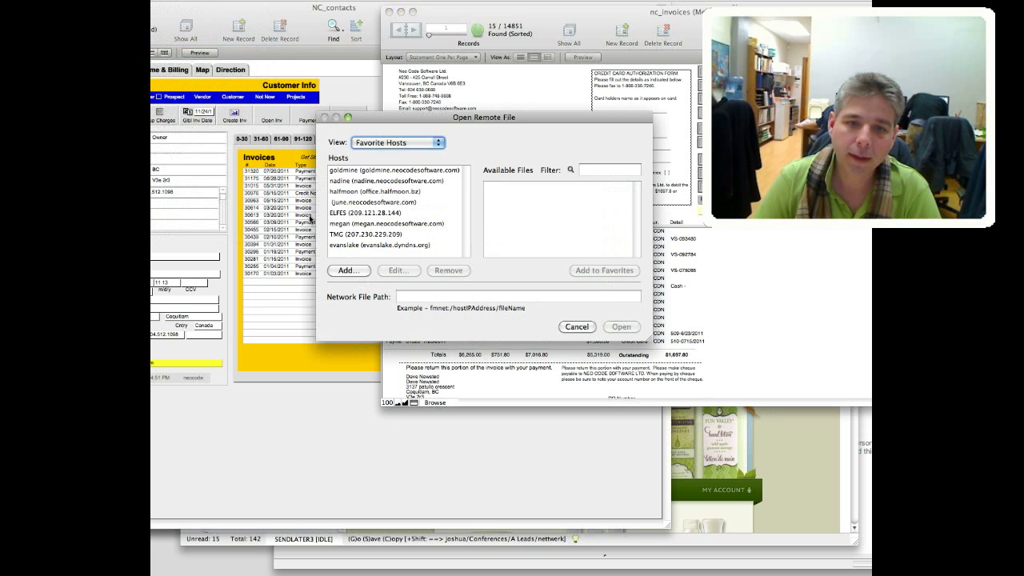
pyautogui.click(577, 326)
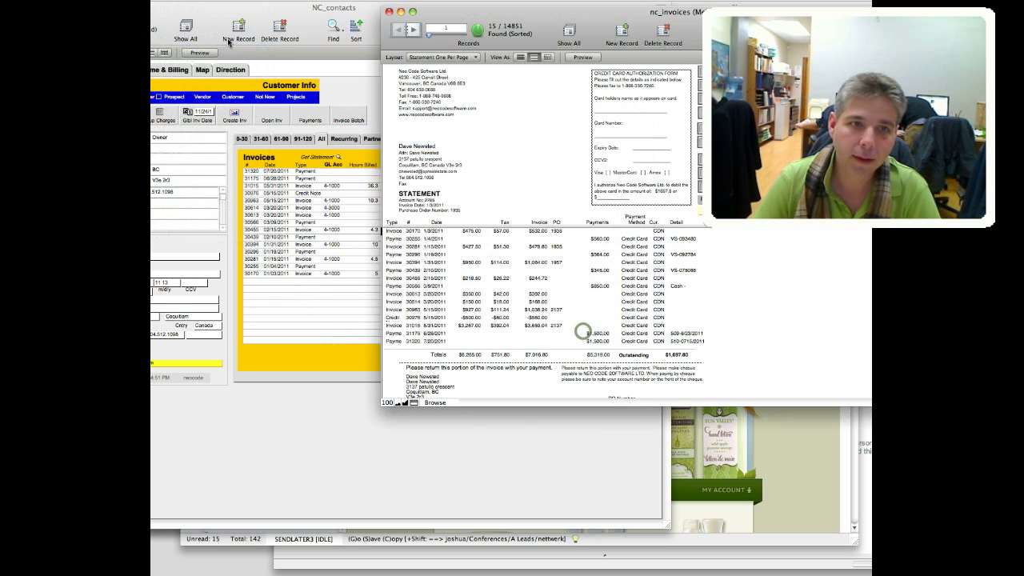
# - Open the 'spreadsheet for wed' file from the FileMaker 11 folder on disk
pyautogui.click(160, 1)
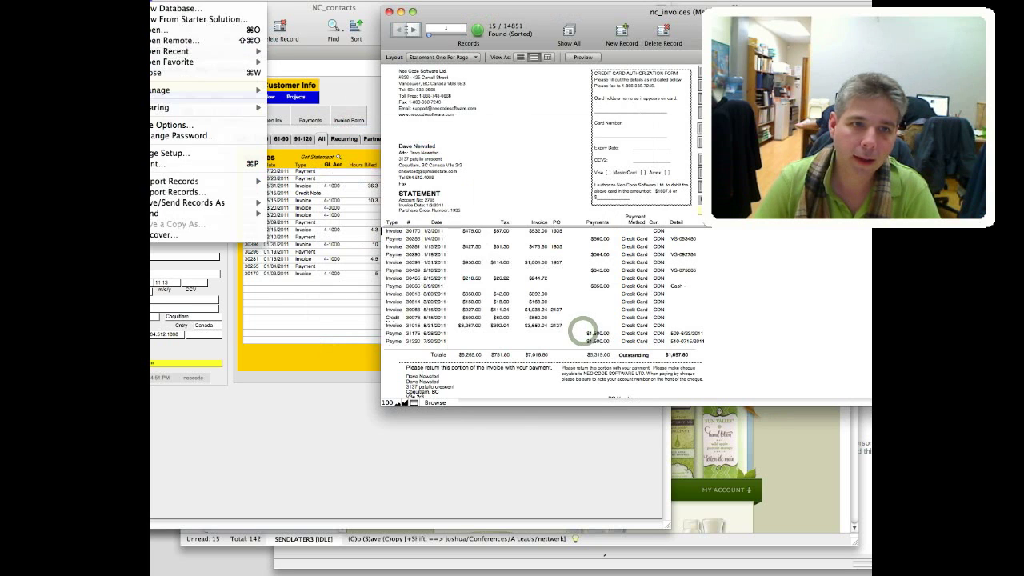
pyautogui.click(158, 29)
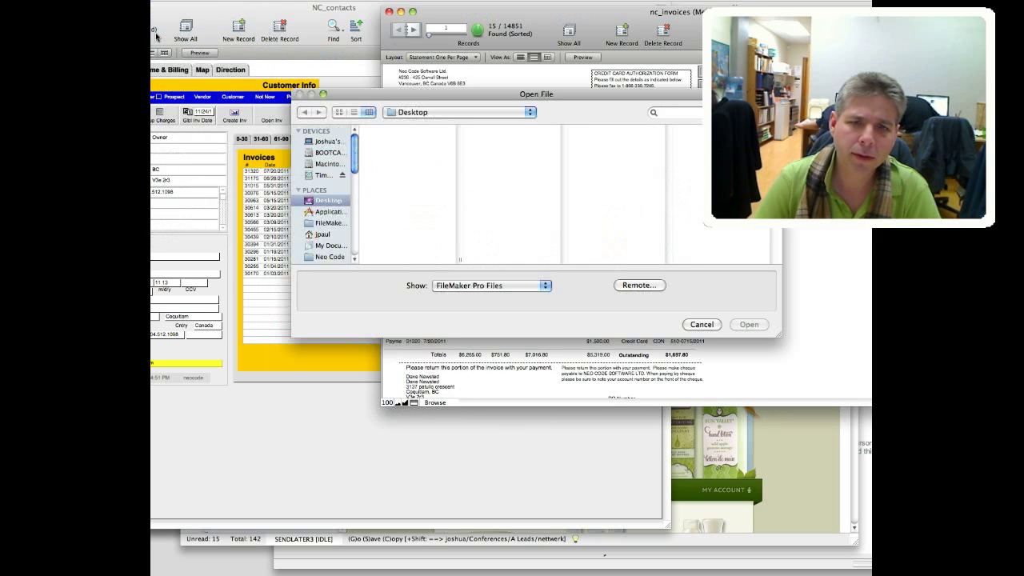
pyautogui.scroll(-5, 332, 225)
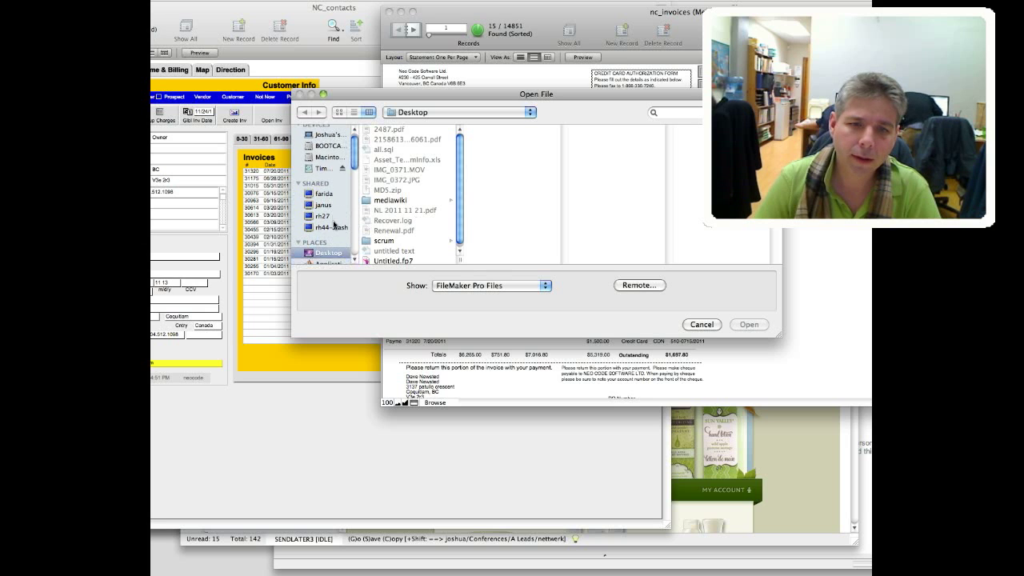
pyautogui.click(329, 224)
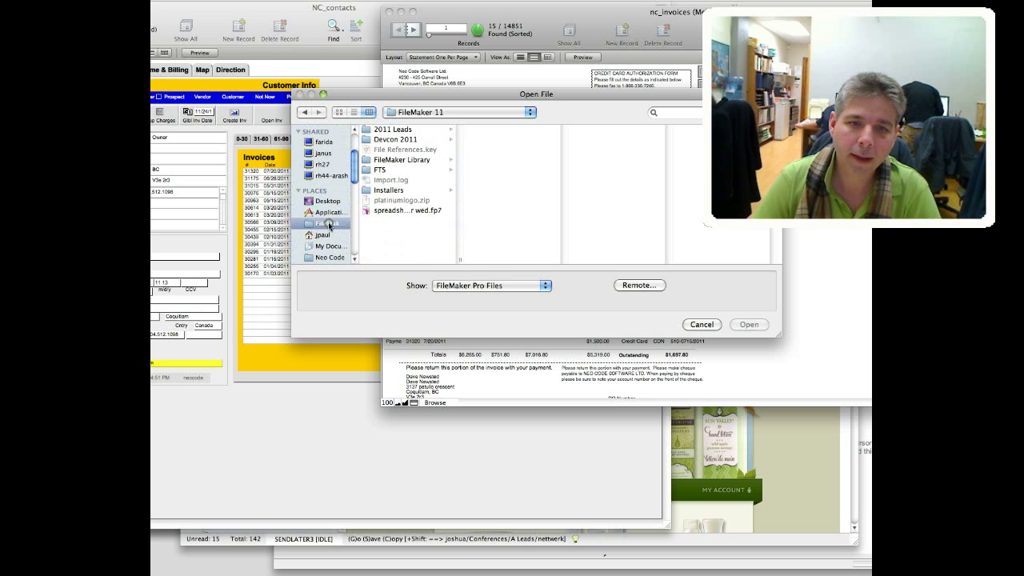
pyautogui.doubleClick(393, 211)
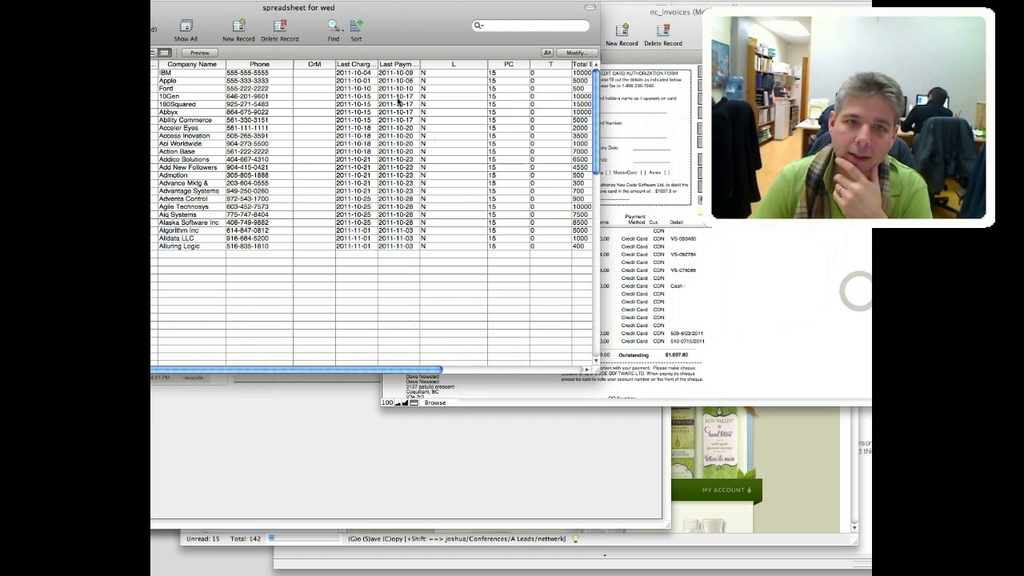
# - Drag the 'spreadsheet for wed' window down and right, then select the first record row
pyautogui.click(299, 2)
pyautogui.click(457, 16)
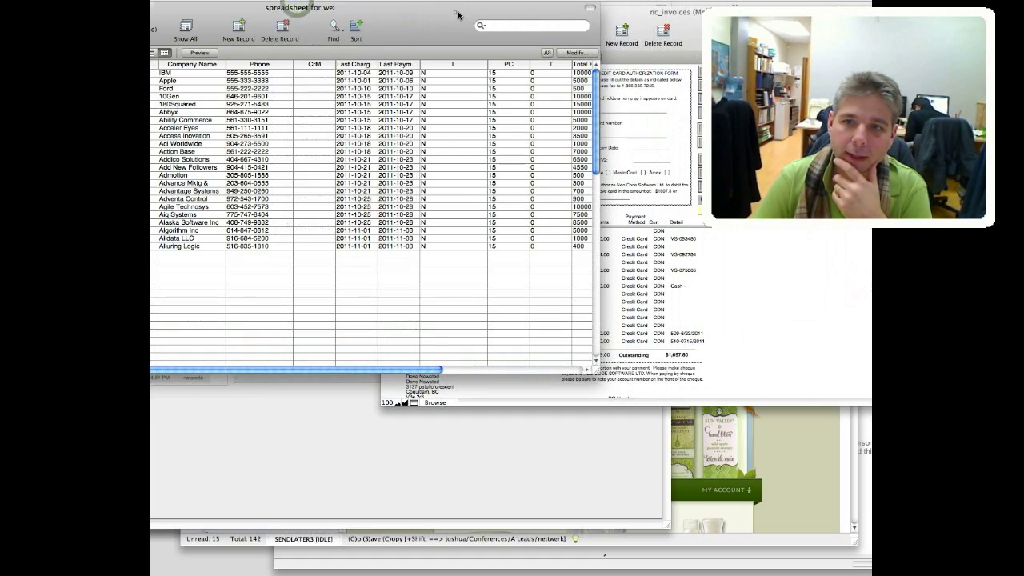
pyautogui.moveTo(457, 16); pyautogui.dragTo(658, 47)
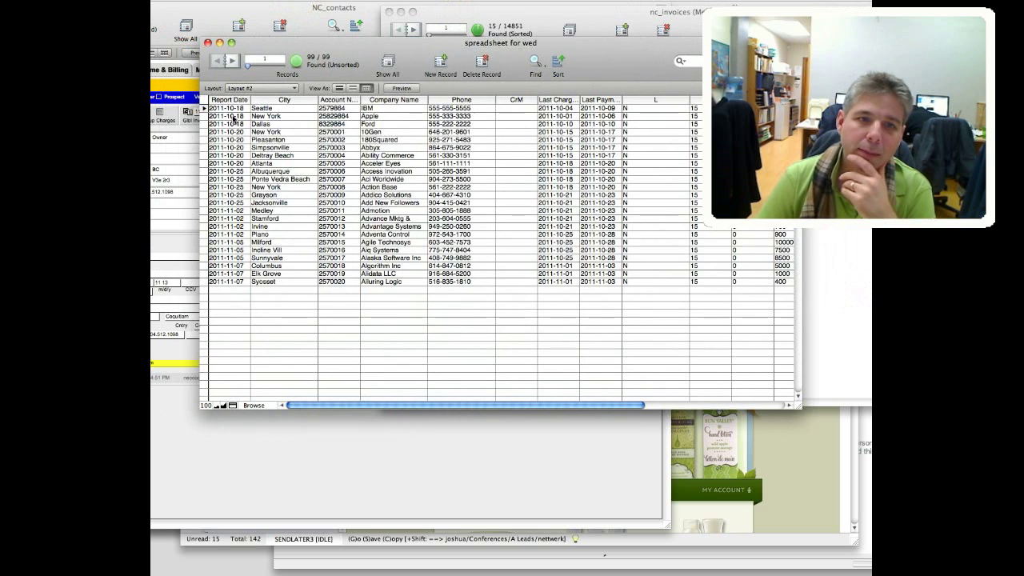
pyautogui.click(233, 114)
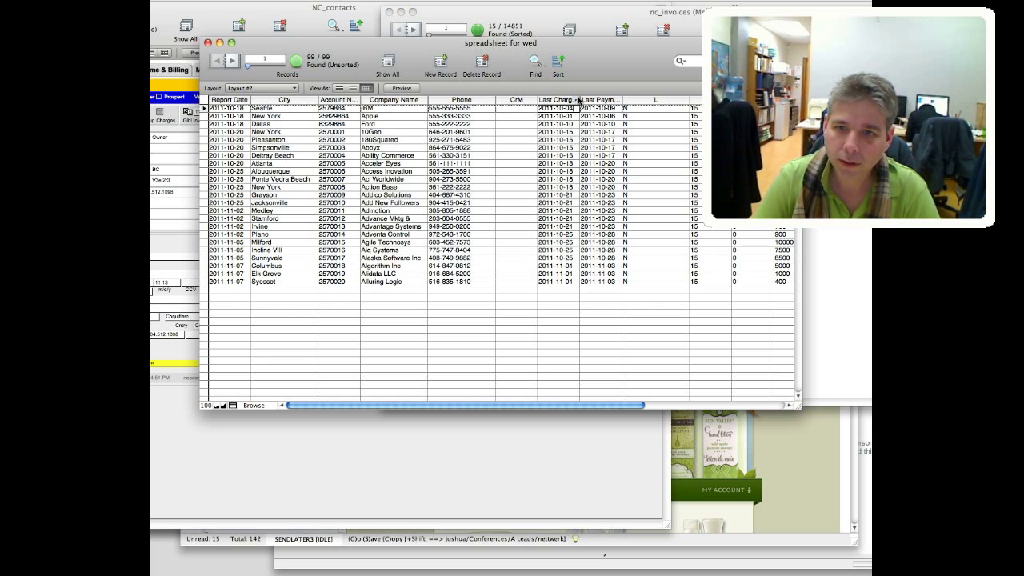
# - Widen Last Charge Date, Last Payment Date, Total Balance, _31_60_Balance and the next aging column
pyautogui.moveTo(579, 99); pyautogui.dragTo(598, 100)
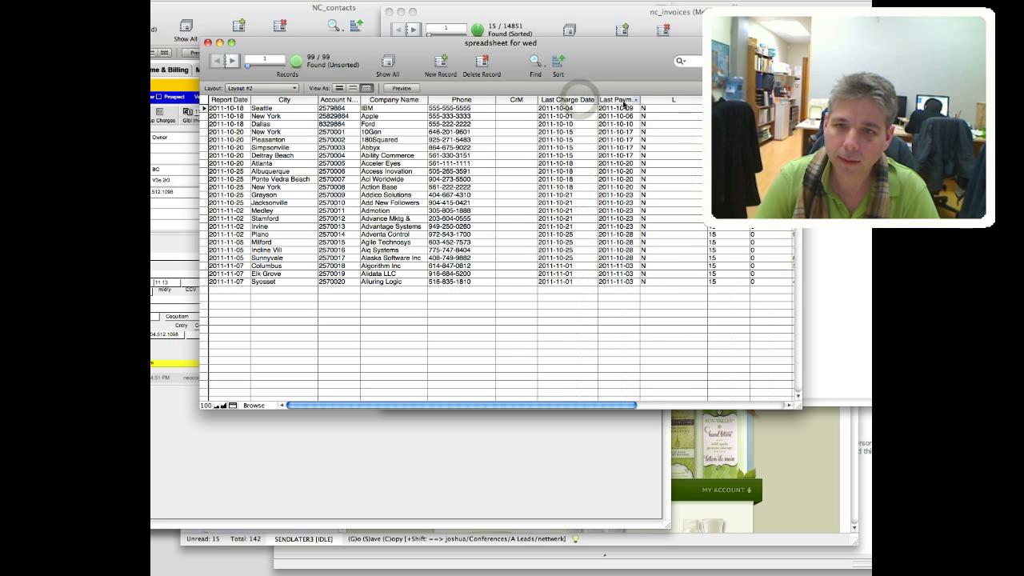
pyautogui.moveTo(640, 99); pyautogui.dragTo(654, 100)
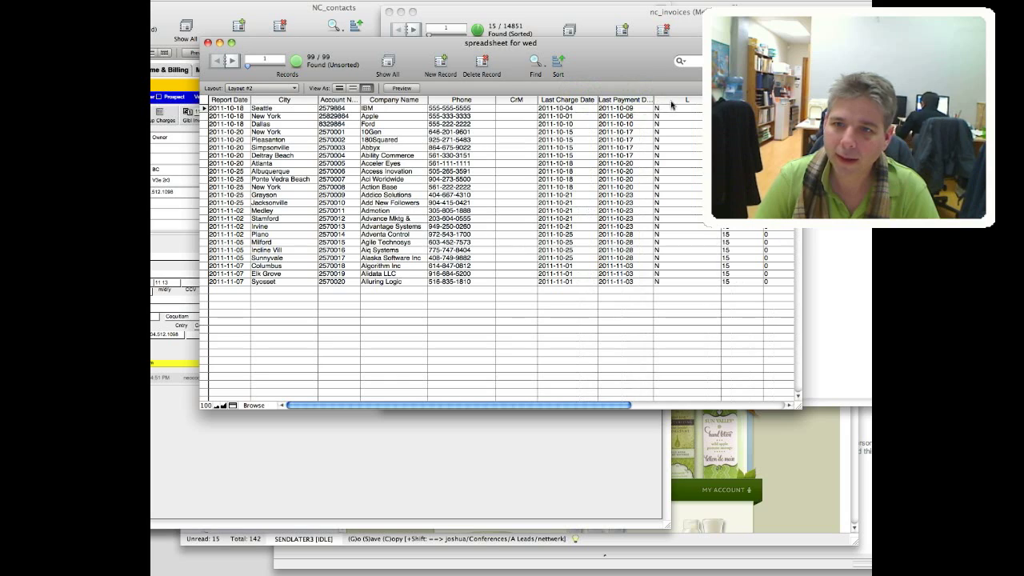
pyautogui.moveTo(506, 406); pyautogui.dragTo(686, 383)
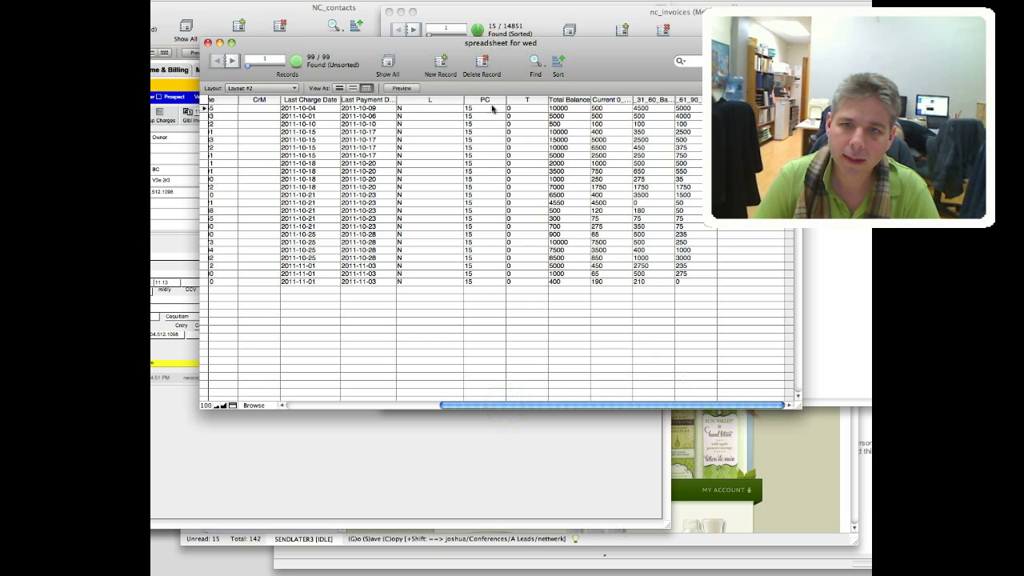
pyautogui.moveTo(591, 99); pyautogui.dragTo(682, 98)
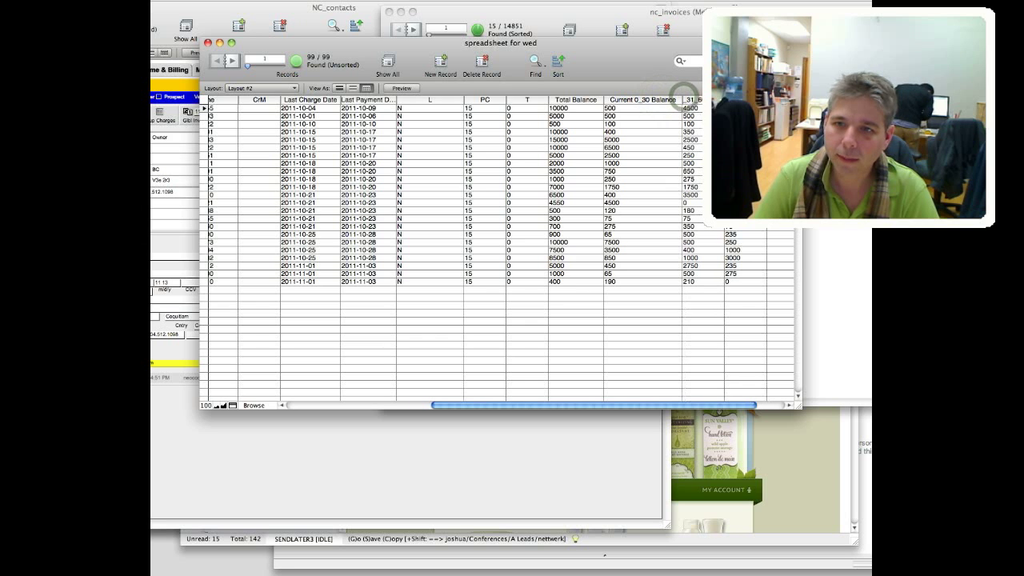
pyautogui.moveTo(764, 99); pyautogui.dragTo(753, 98)
pyautogui.moveTo(576, 406); pyautogui.dragTo(657, 396)
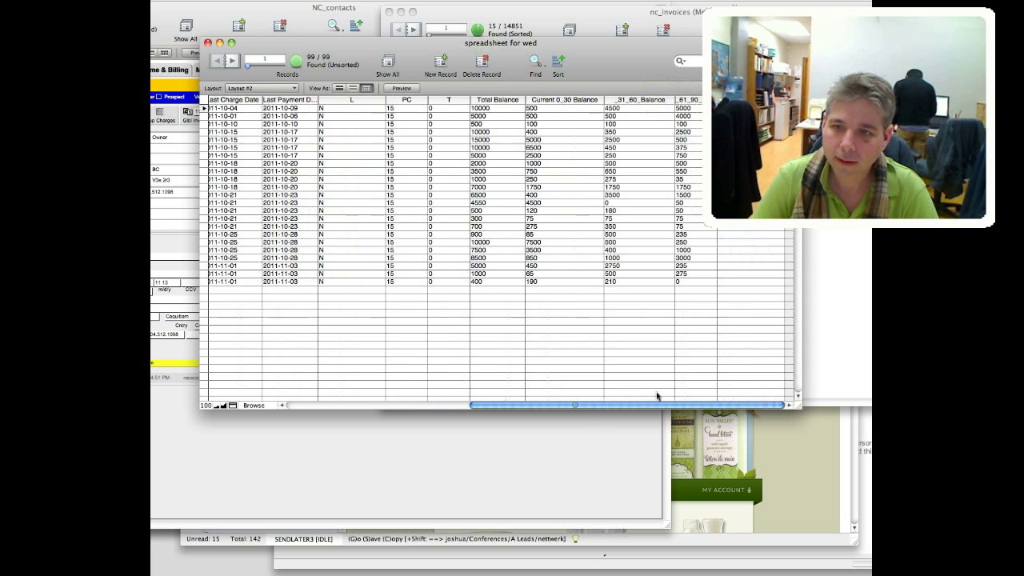
pyautogui.moveTo(717, 100); pyautogui.dragTo(745, 101)
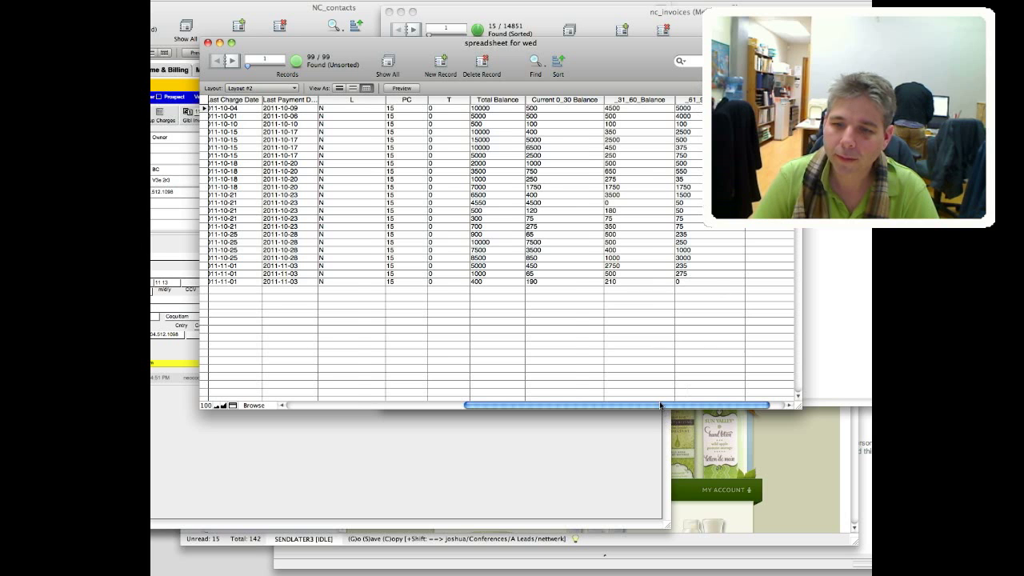
pyautogui.moveTo(660, 406); pyautogui.dragTo(384, 377)
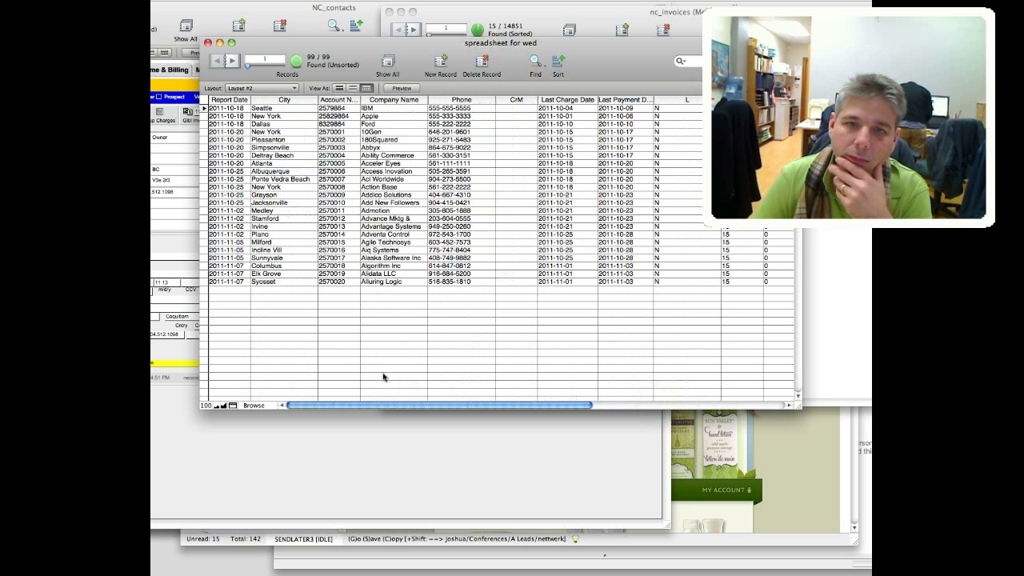
# - Sort records by City descending, then re-sort ascending from Albuquerque to Seattle
pyautogui.click(311, 101)
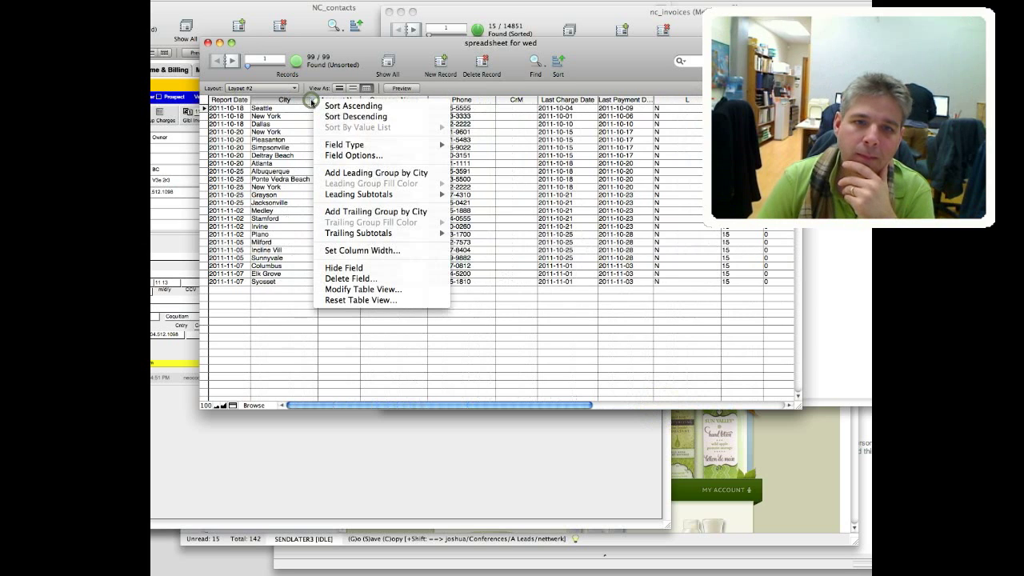
pyautogui.moveTo(354, 236)
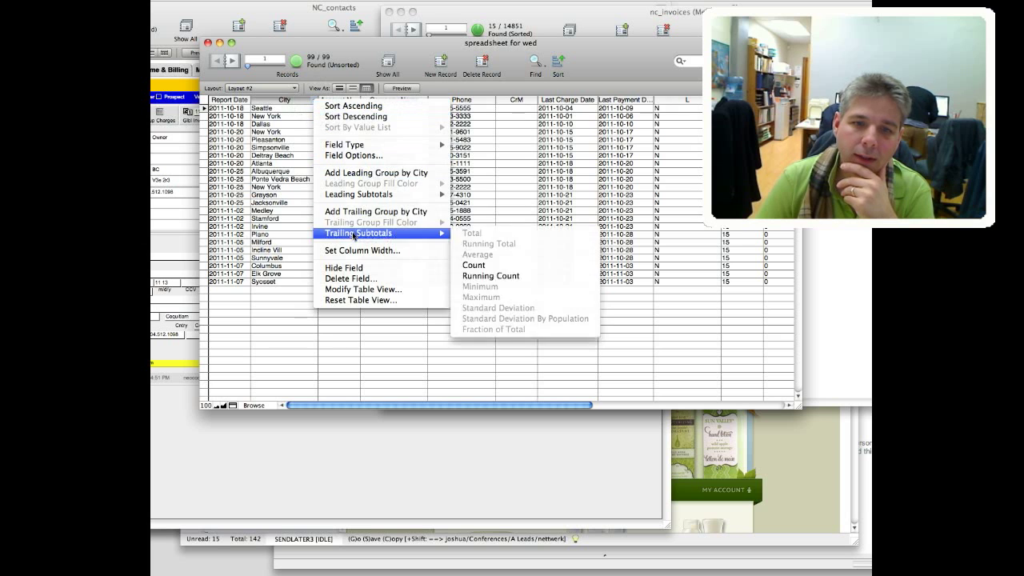
pyautogui.click(355, 117)
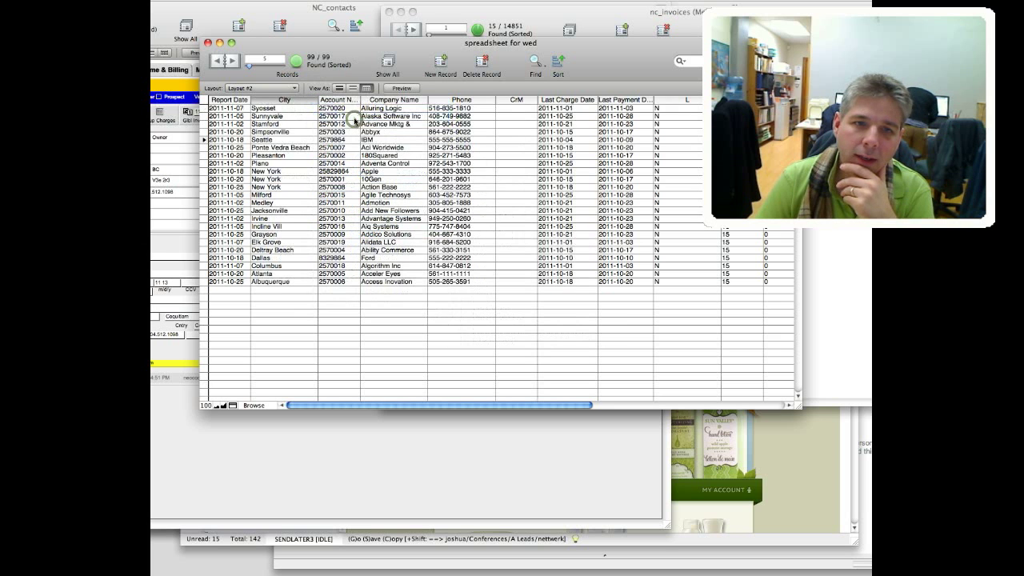
pyautogui.click(313, 101)
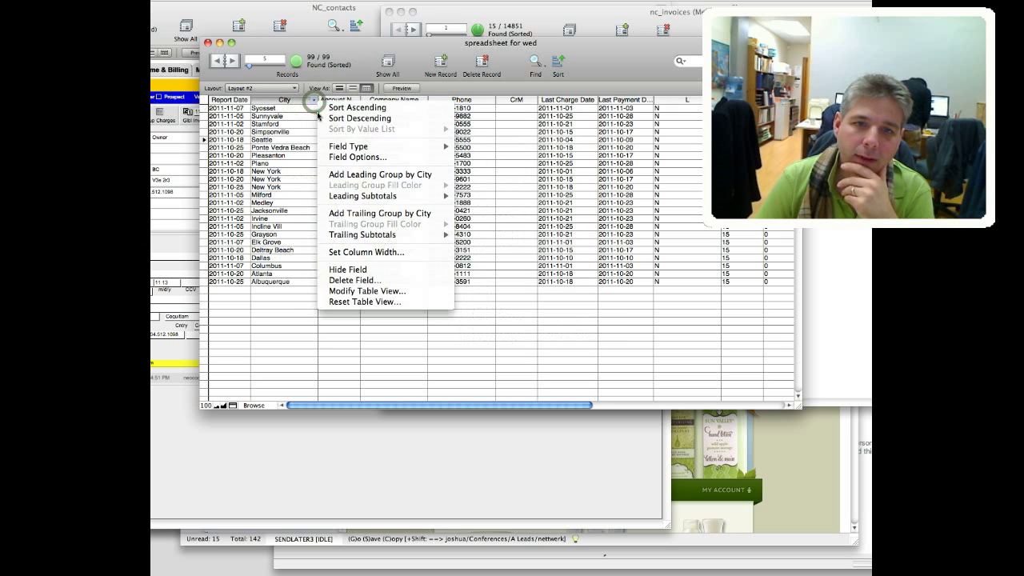
pyautogui.click(324, 108)
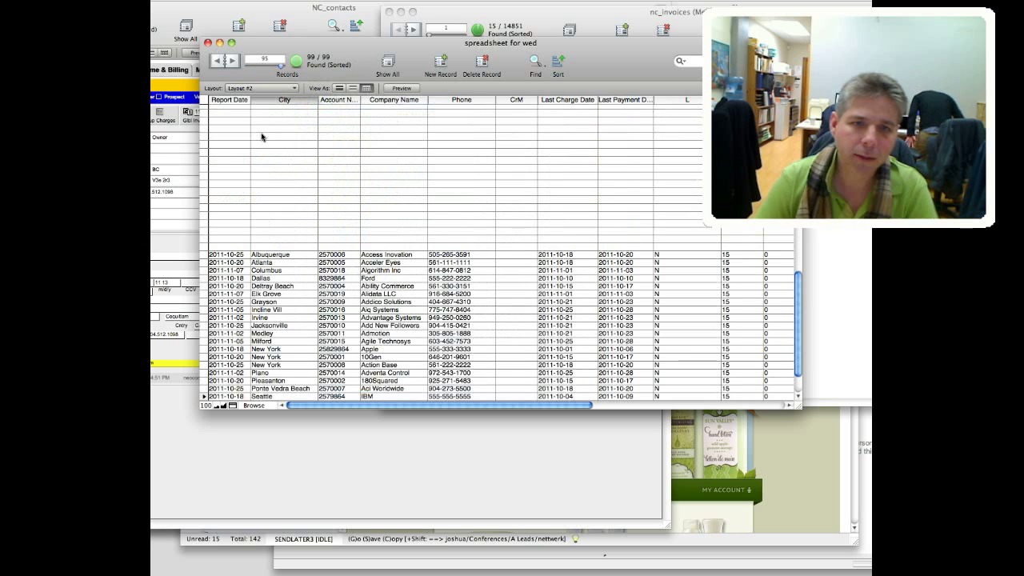
# - Step up to the blank records and delete the first of them
pyautogui.press('Down')
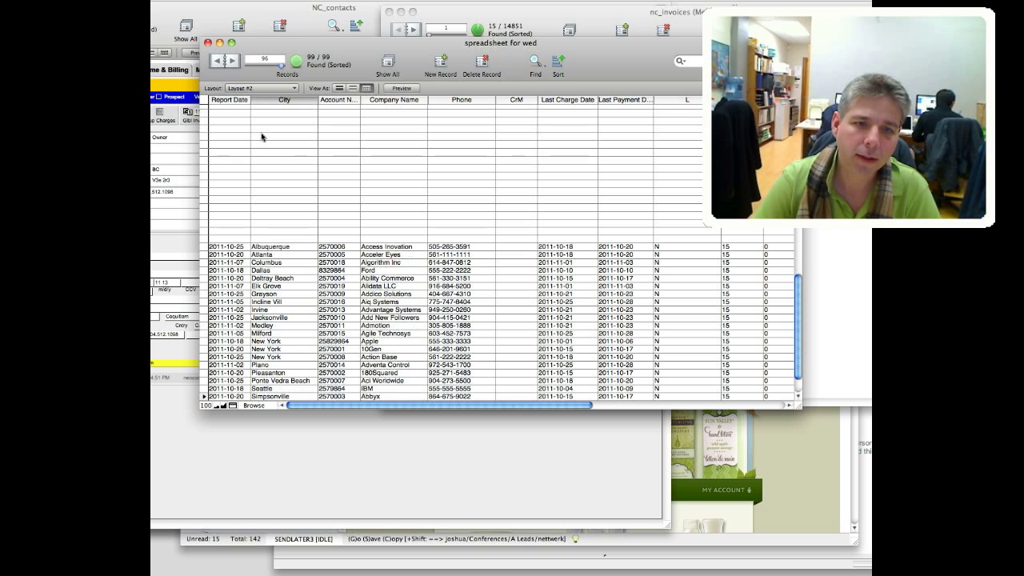
pyautogui.press('Up')
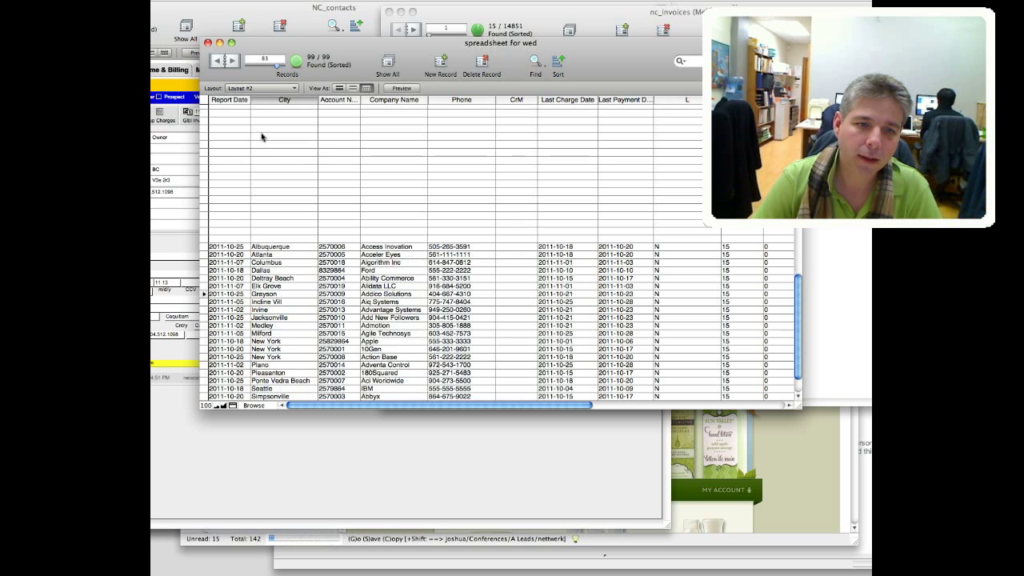
pyautogui.press('Up')
pyautogui.press('Up')
pyautogui.press('Up')
pyautogui.press('Up')
pyautogui.press('Up')
pyautogui.press('Up')
pyautogui.press('Up')
pyautogui.press('Up')
pyautogui.press('Up')
pyautogui.press('Up')
pyautogui.press('Up')
pyautogui.press('Up')
pyautogui.press('Up')
pyautogui.press('Up')
pyautogui.press('Up')
pyautogui.press('Up')
pyautogui.press('Up')
pyautogui.press('Up')
pyautogui.press('Up')
pyautogui.press('Up')
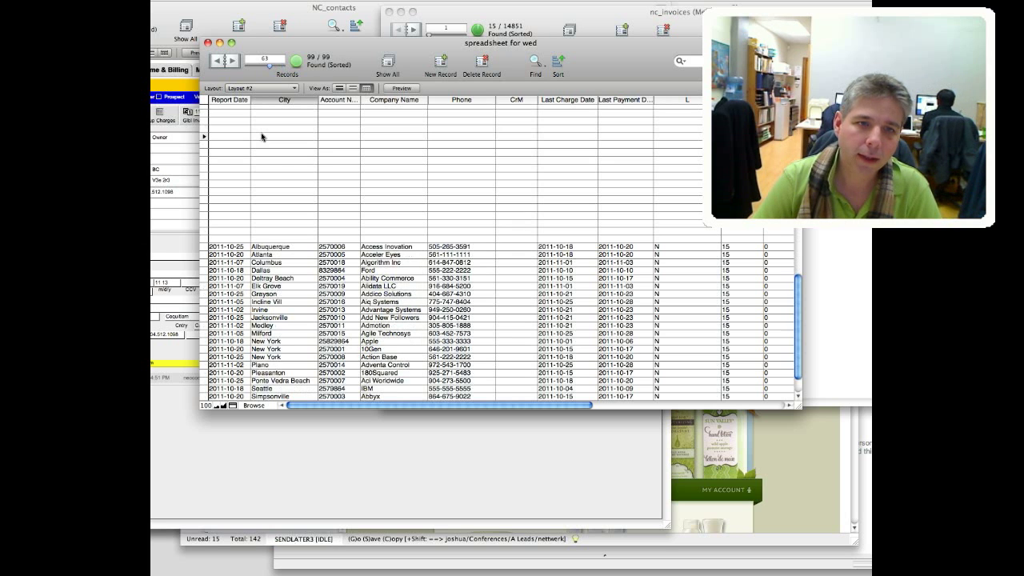
pyautogui.press('Up')
pyautogui.press('Up')
pyautogui.press('Up')
pyautogui.press('Up')
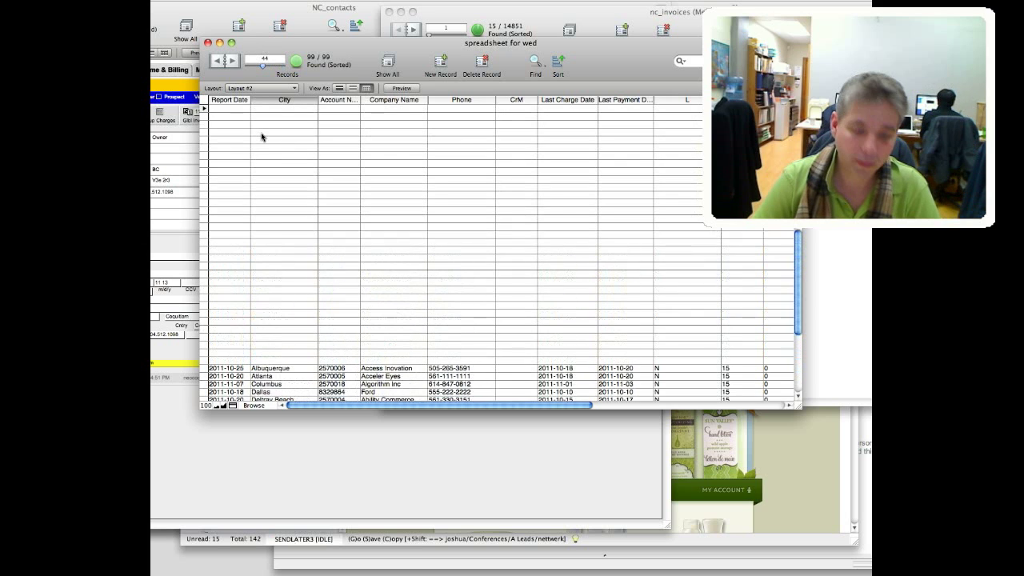
pyautogui.press('super+alt+e')
pyautogui.press('super+alt+e')
pyautogui.press('super+alt+e')
pyautogui.press('super+alt+e')
pyautogui.press('super+alt+e')
pyautogui.press('super+alt+e')
pyautogui.press('super+alt+e')
pyautogui.press('super+alt+e')
pyautogui.press('super+alt+e')
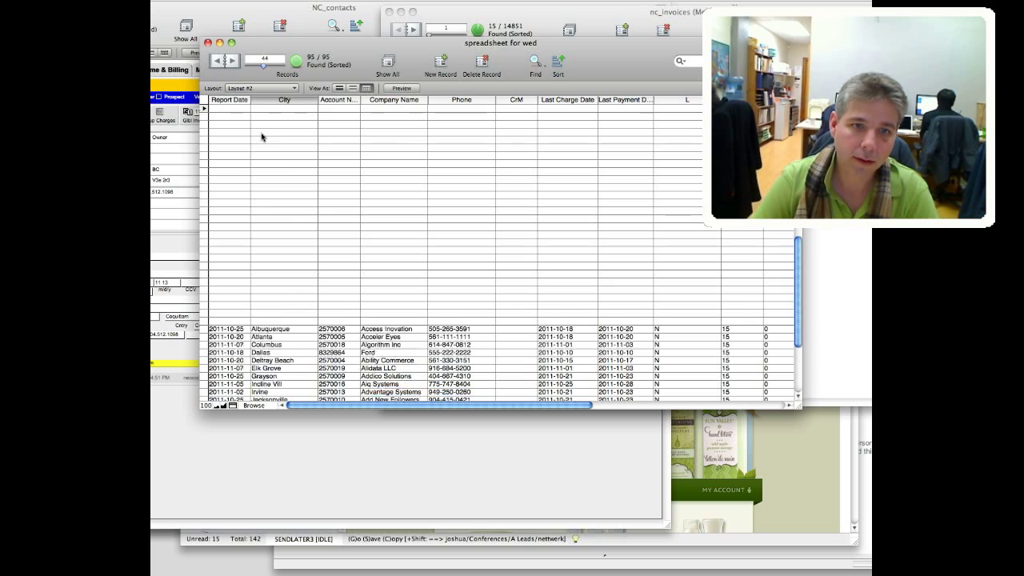
pyautogui.press('super+alt+e')
pyautogui.press('super+alt+e')
pyautogui.press('super+alt+e')
pyautogui.press('super+alt+e')
pyautogui.press('super+alt+e')
pyautogui.press('super+alt+e')
pyautogui.press('super+alt+e')
pyautogui.press('super+alt+e')
pyautogui.press('super+alt+e')
pyautogui.press('super+alt+e')
pyautogui.press('super+alt+e')
pyautogui.press('super+alt+e')
pyautogui.press('super+alt+e')
pyautogui.press('super+alt+e')
pyautogui.press('super+alt+e')
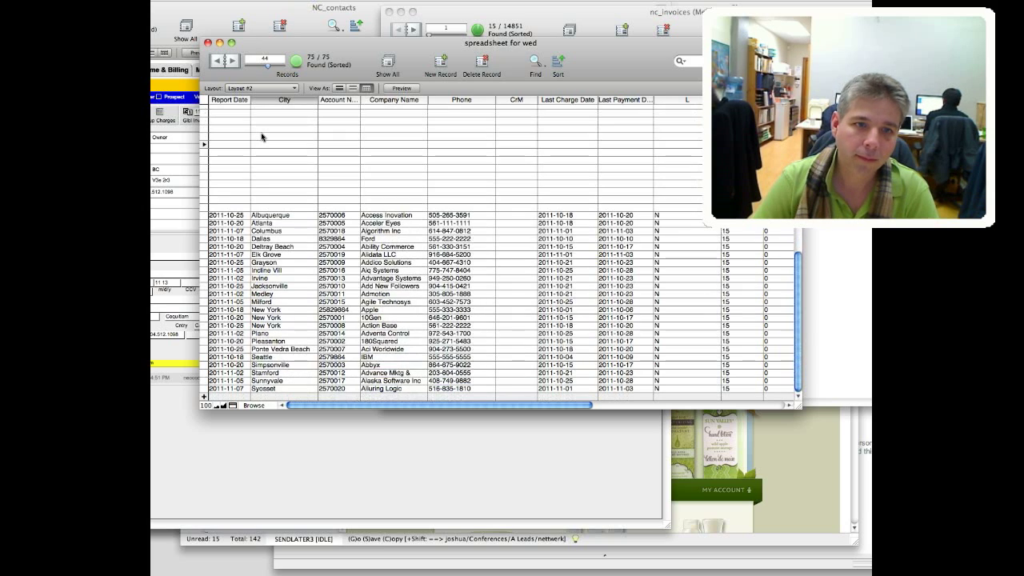
# - Delete the remaining blank records at the top of the list, leaving 23 records
pyautogui.scroll(10, 261, 137)
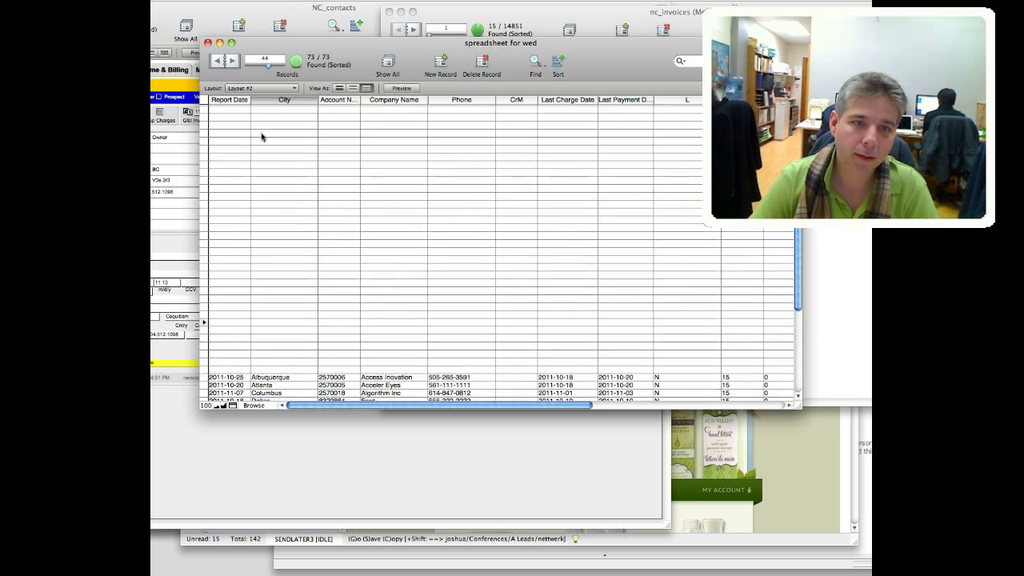
pyautogui.scroll(4, 260, 137)
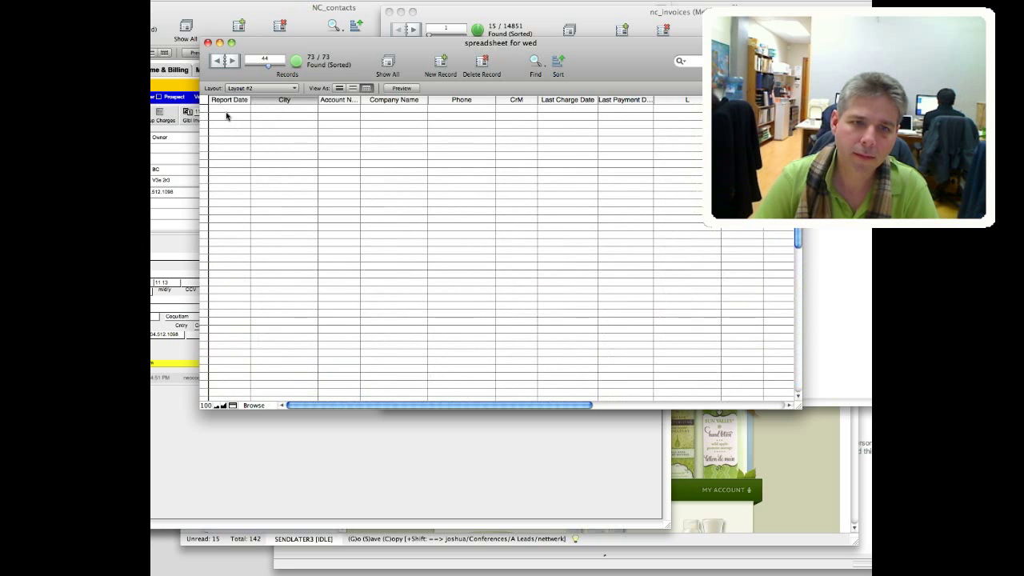
pyautogui.click(226, 116)
pyautogui.press('super+alt+e')
pyautogui.press('super+alt+e')
pyautogui.press('super+alt+e')
pyautogui.press('super+alt+e')
pyautogui.press('super+alt+e')
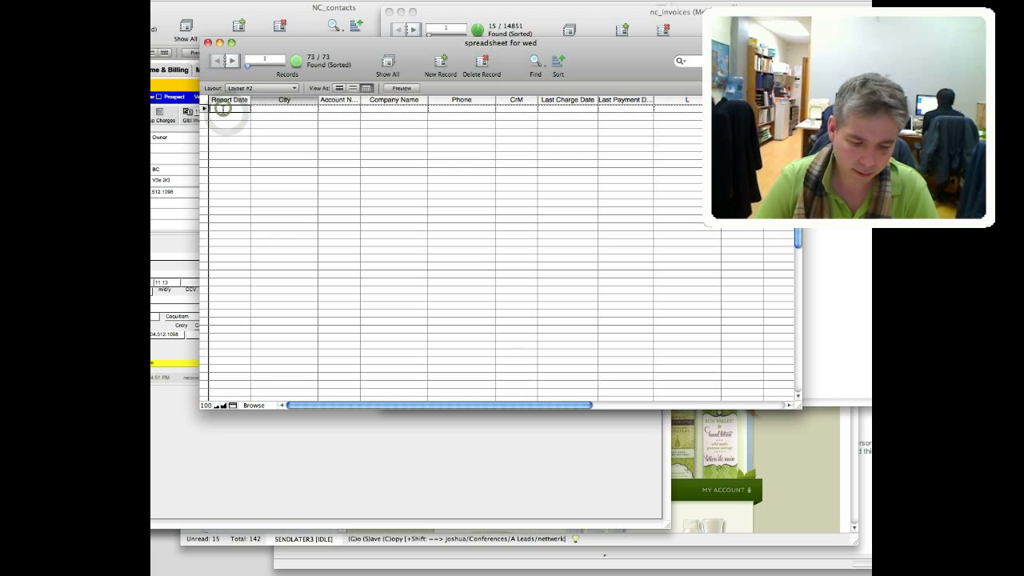
pyautogui.press('super+alt+e')
pyautogui.press('super+alt+e')
pyautogui.press('super+alt+e')
pyautogui.press('super+alt+e')
pyautogui.press('super+alt+e')
pyautogui.press('super+alt+e')
pyautogui.press('super+alt+e')
pyautogui.press('super+alt+e')
pyautogui.press('super+alt+e')
pyautogui.press('super+alt+e')
pyautogui.press('super+alt+e')
pyautogui.press('super+alt+e')
pyautogui.press('super+alt+e')
pyautogui.press('super+alt+e')
pyautogui.press('super+alt+e')
pyautogui.press('super+alt+e')
pyautogui.press('super+alt+e')
pyautogui.press('super+alt+e')
pyautogui.press('super+alt+e')
pyautogui.press('super+alt+e')
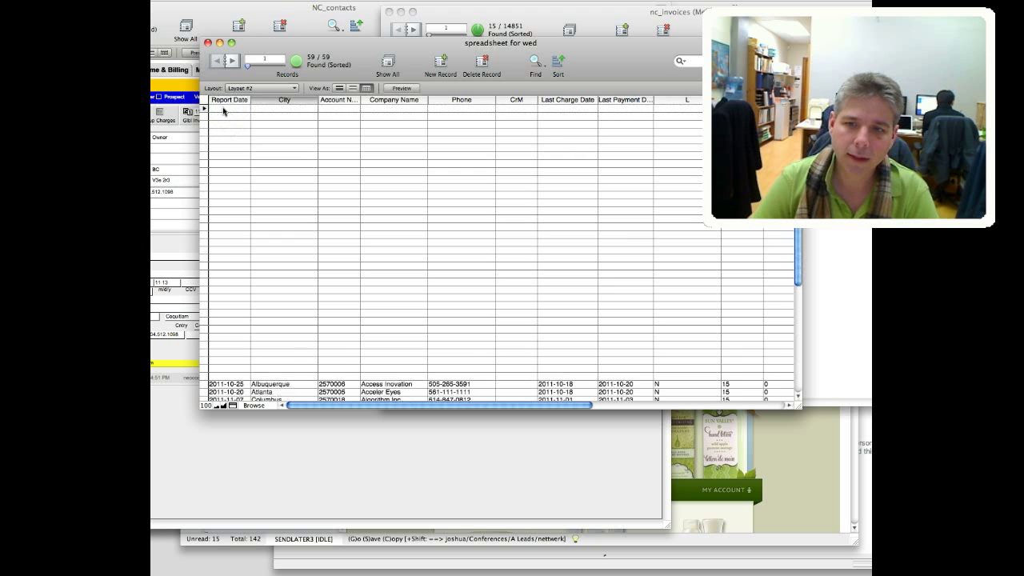
pyautogui.press('super+alt+e')
pyautogui.press('super+alt+e')
pyautogui.press('super+alt+e')
pyautogui.press('super+alt+e')
pyautogui.press('super+alt+e')
pyautogui.press('super+alt+e')
pyautogui.press('super+alt+e')
pyautogui.press('super+alt+e')
pyautogui.press('super+alt+e')
pyautogui.press('super+alt+e')
pyautogui.press('super+alt+e')
pyautogui.press('super+alt+e')
pyautogui.press('super+alt+e')
pyautogui.press('super+alt+e')
pyautogui.press('super+alt+e')
pyautogui.press('super+alt+e')
pyautogui.press('super+alt+e')
pyautogui.press('super+alt+e')
pyautogui.press('super+alt+e')
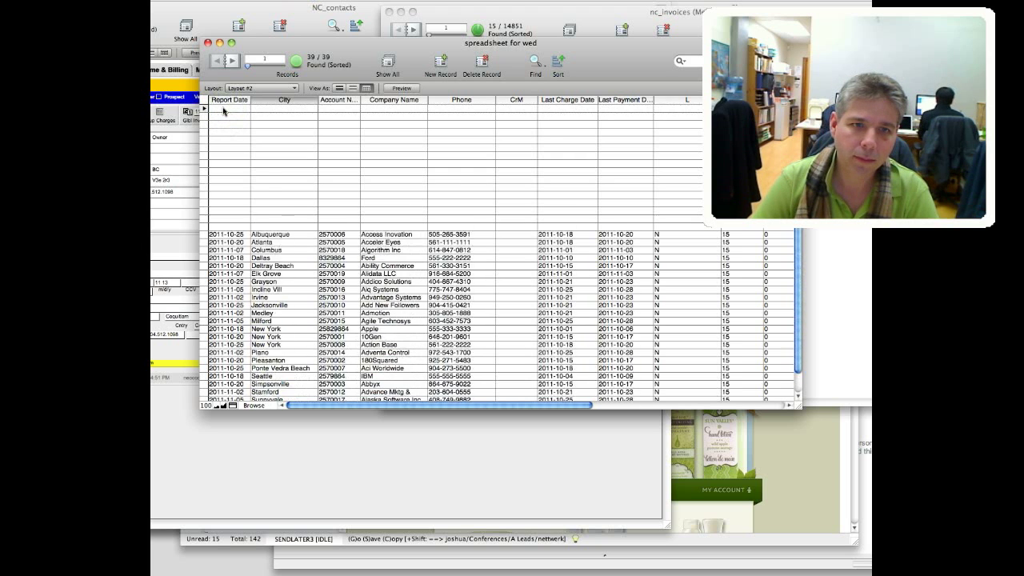
pyautogui.press('super+alt+e')
pyautogui.press('super+alt+e')
pyautogui.press('super+alt+e')
pyautogui.press('super+alt+e')
pyautogui.press('super+alt+e')
pyautogui.press('super+alt+e')
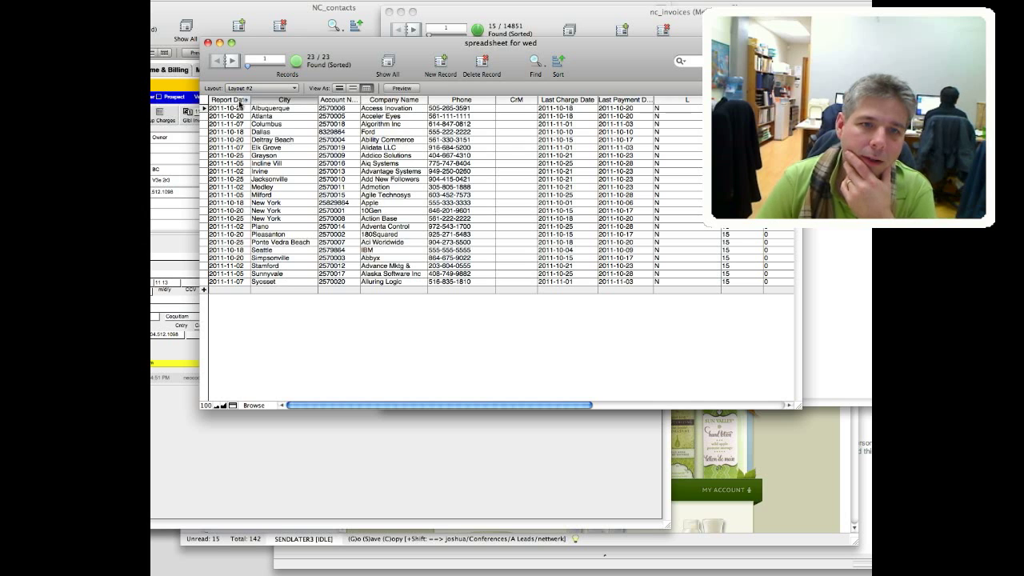
pyautogui.rightClick(240, 101)
# - Sort the records by Report Date with the newest dates first
pyautogui.click(257, 103)
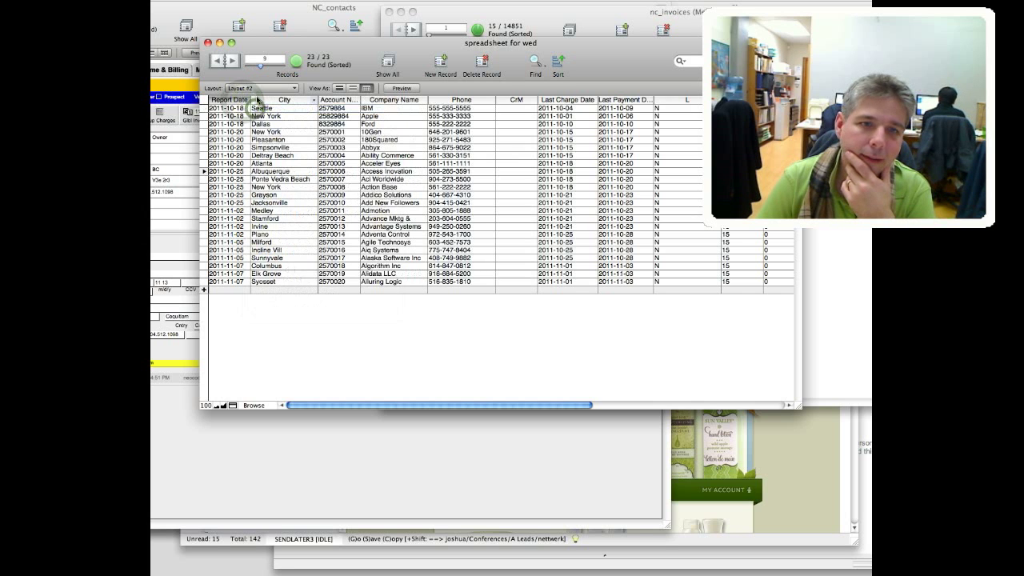
pyautogui.click(248, 99)
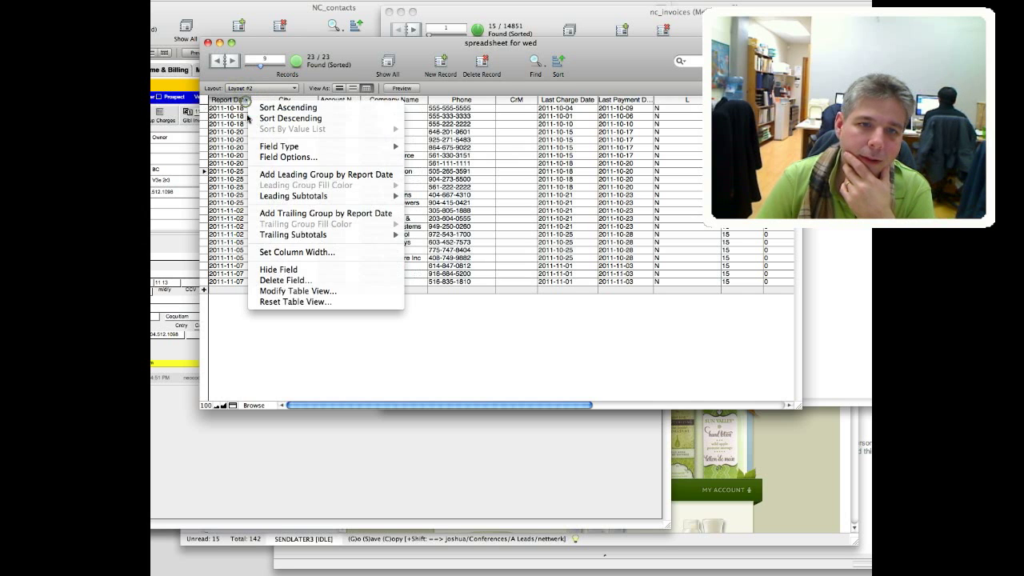
pyautogui.click(264, 118)
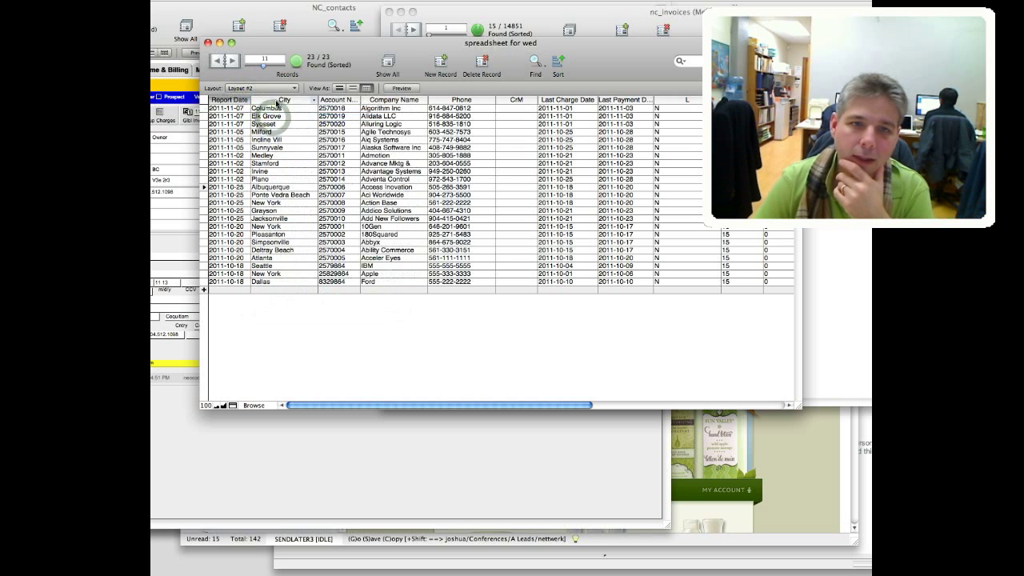
# - Move City after Account Number, Account Number after Report Date, and narrow the window
pyautogui.click(277, 102)
pyautogui.moveTo(277, 102); pyautogui.dragTo(345, 106)
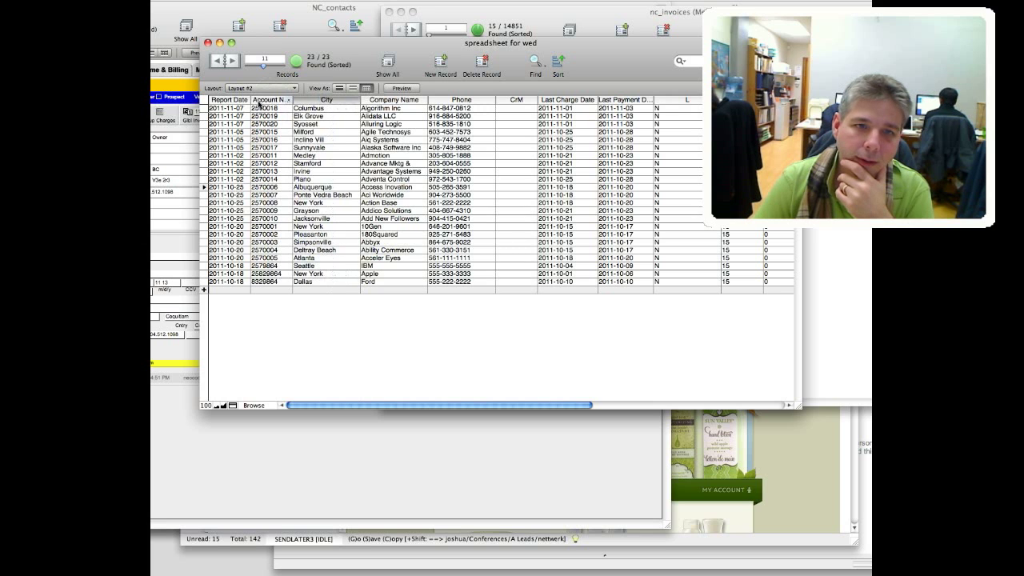
pyautogui.moveTo(259, 103); pyautogui.dragTo(214, 102)
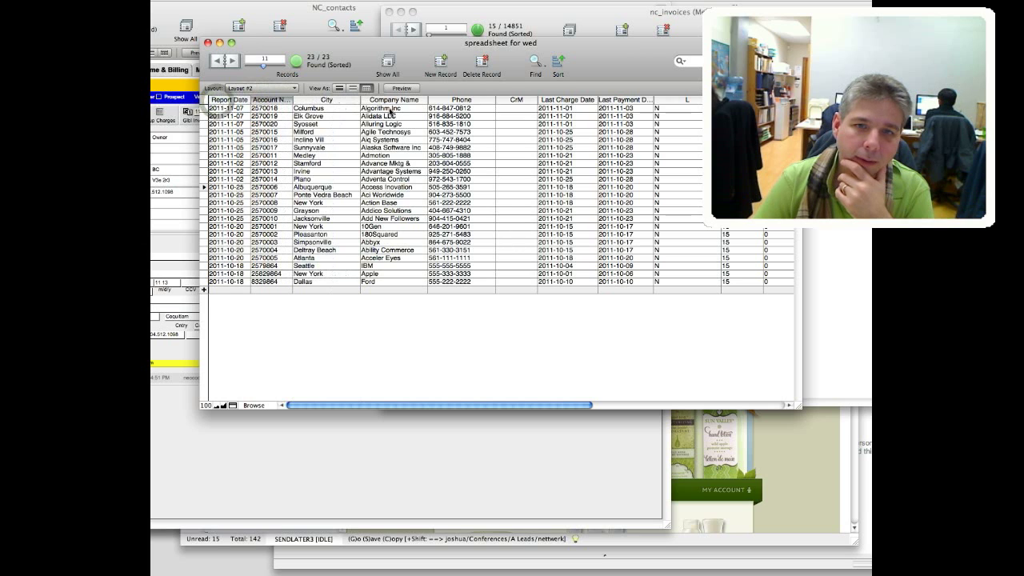
pyautogui.moveTo(425, 101)
pyautogui.mouseDown()
pyautogui.moveTo(453, 101)
pyautogui.moveTo(427, 100)
pyautogui.mouseUp()
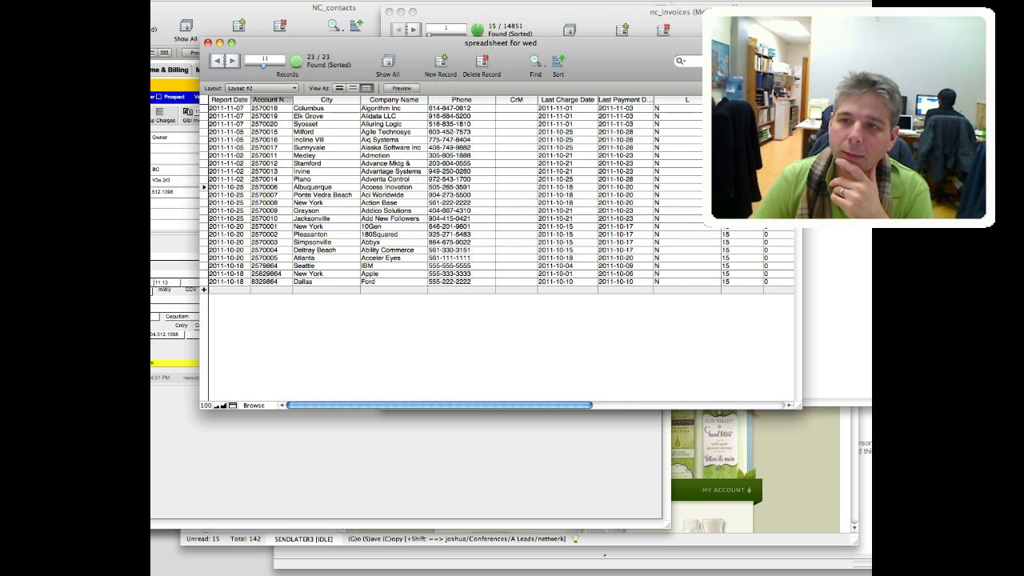
pyautogui.moveTo(796, 412); pyautogui.dragTo(748, 409)
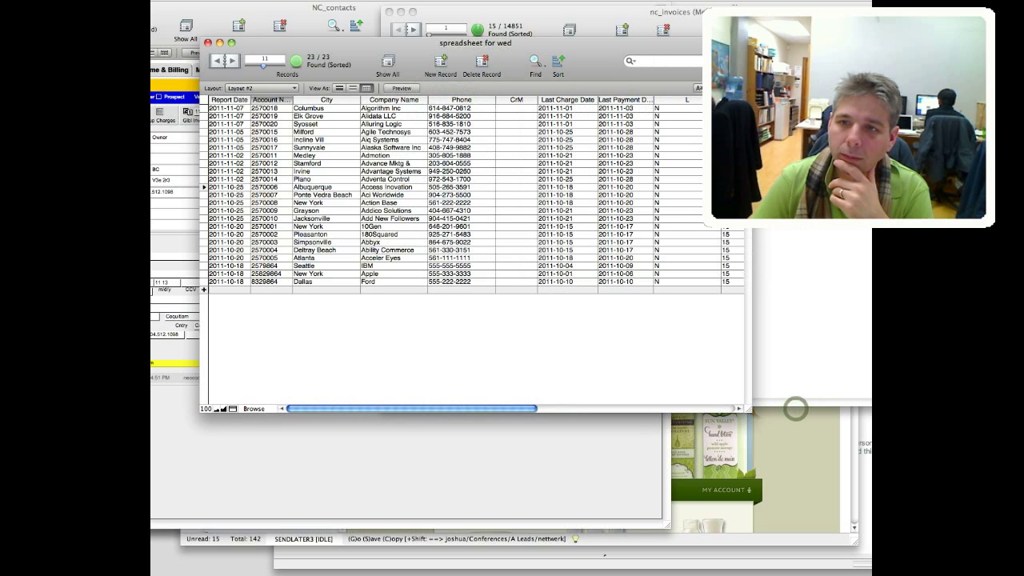
pyautogui.click(726, 90)
pyautogui.scroll(-3, 526, 207)
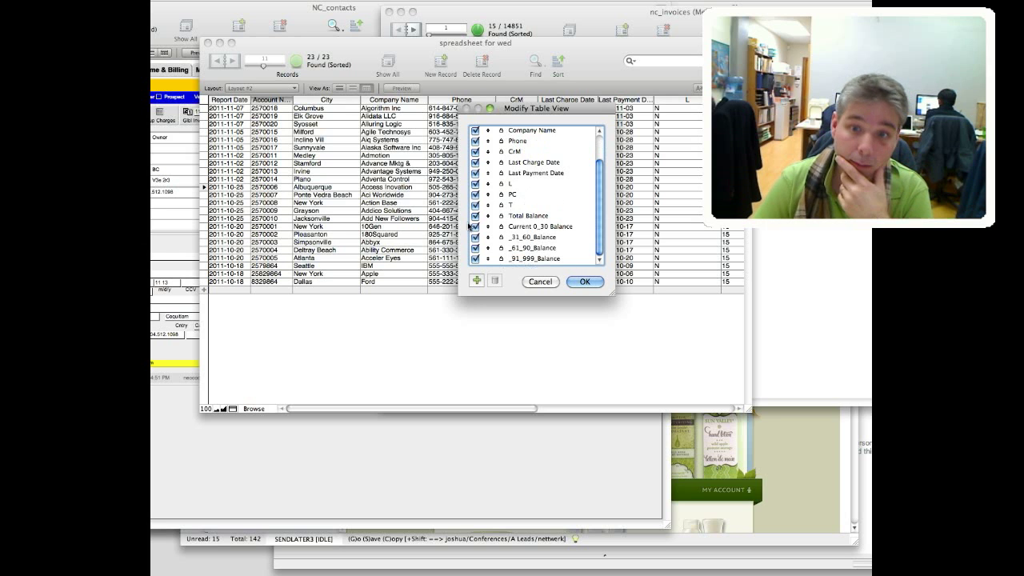
pyautogui.scroll(3, 482, 168)
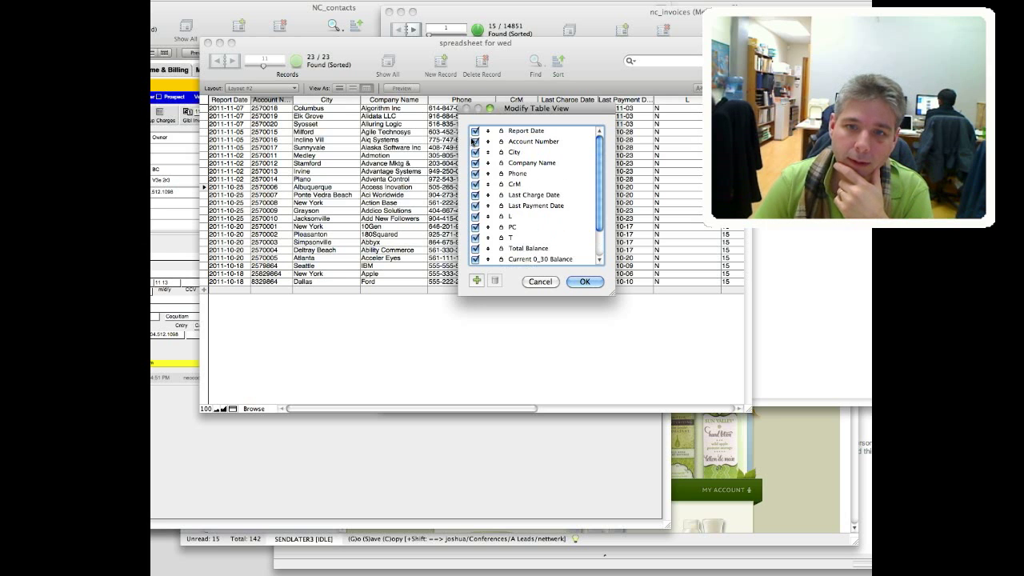
pyautogui.click(475, 130)
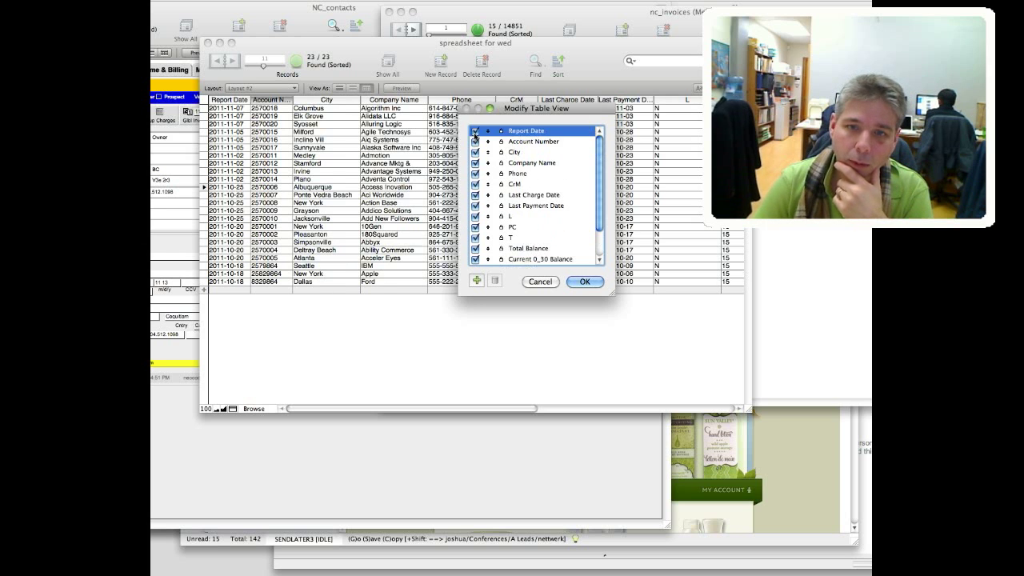
pyautogui.click(475, 131)
pyautogui.click(475, 131)
pyautogui.click(474, 130)
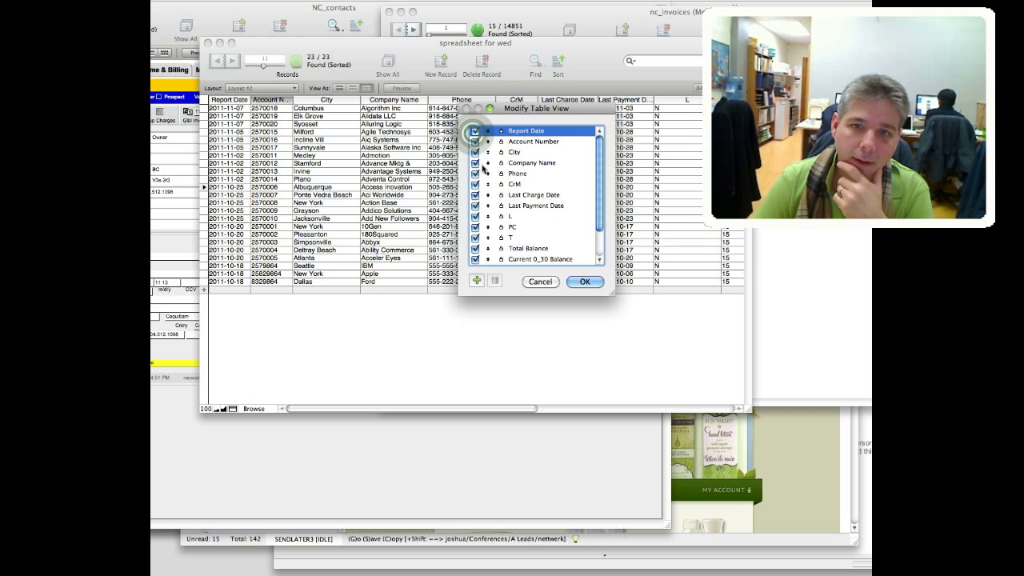
pyautogui.click(474, 142)
pyautogui.click(475, 142)
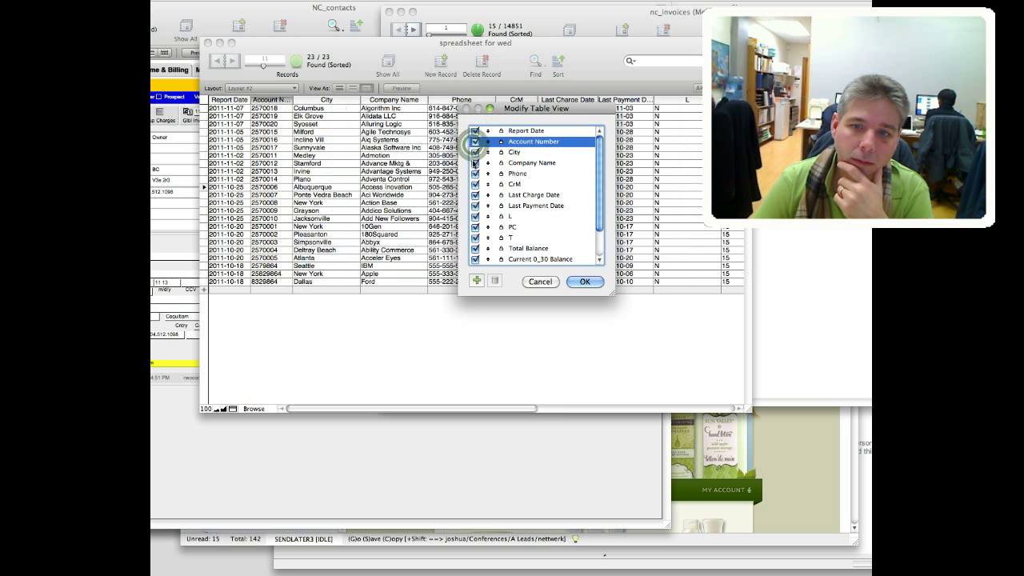
pyautogui.click(477, 206)
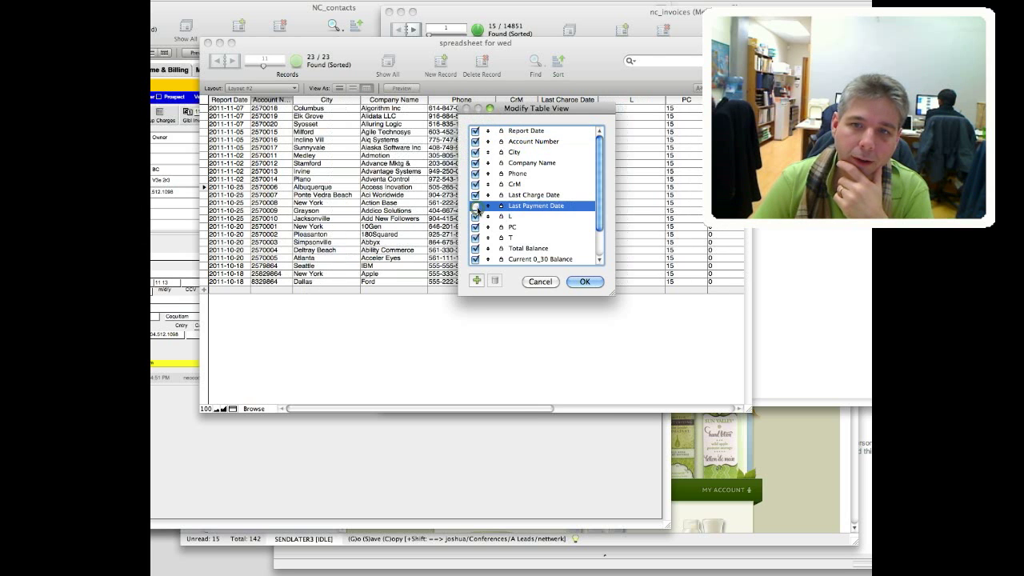
pyautogui.click(476, 208)
pyautogui.click(585, 282)
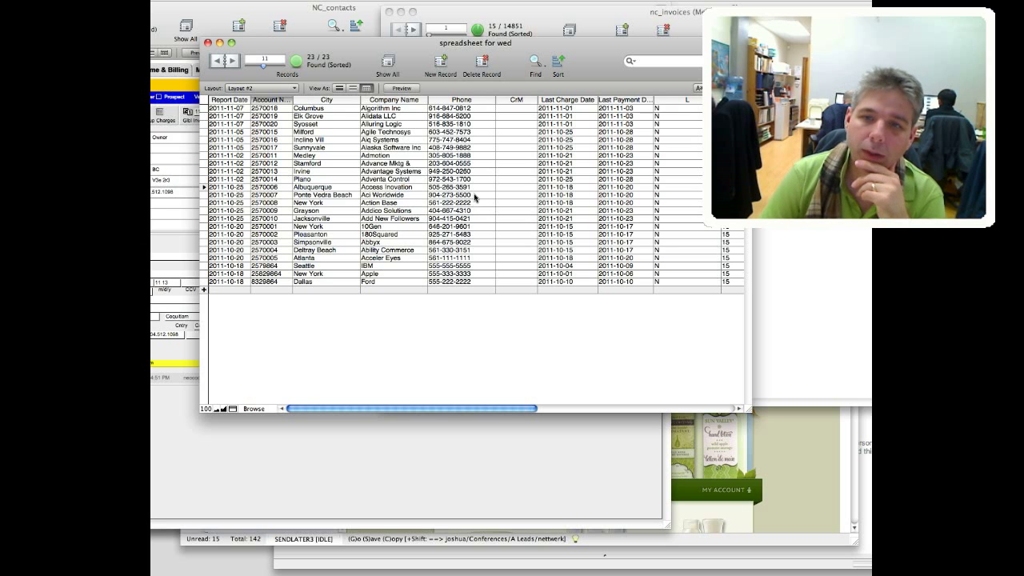
# - Find Report Date 2011-11-05 records (3 found), then show all 23 records again
pyautogui.click(225, 156)
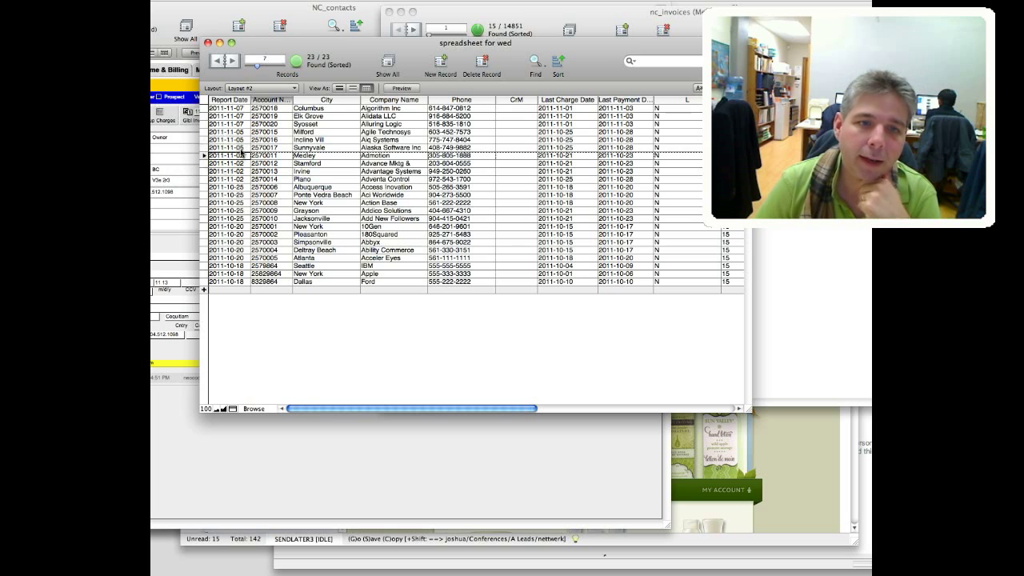
pyautogui.click(246, 150)
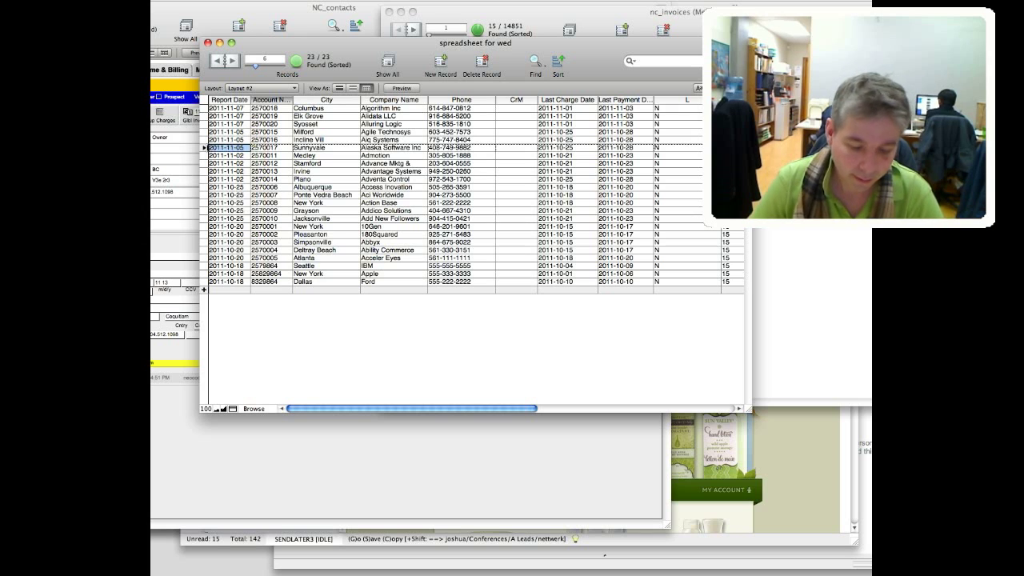
pyautogui.click(533, 65)
pyautogui.press('super+apostrophe')
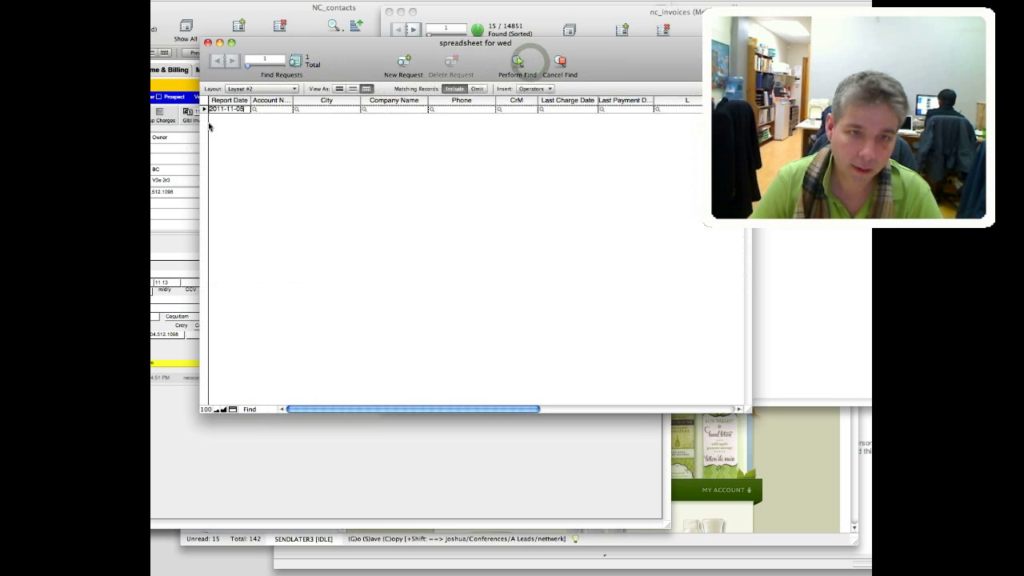
pyautogui.press('Return')
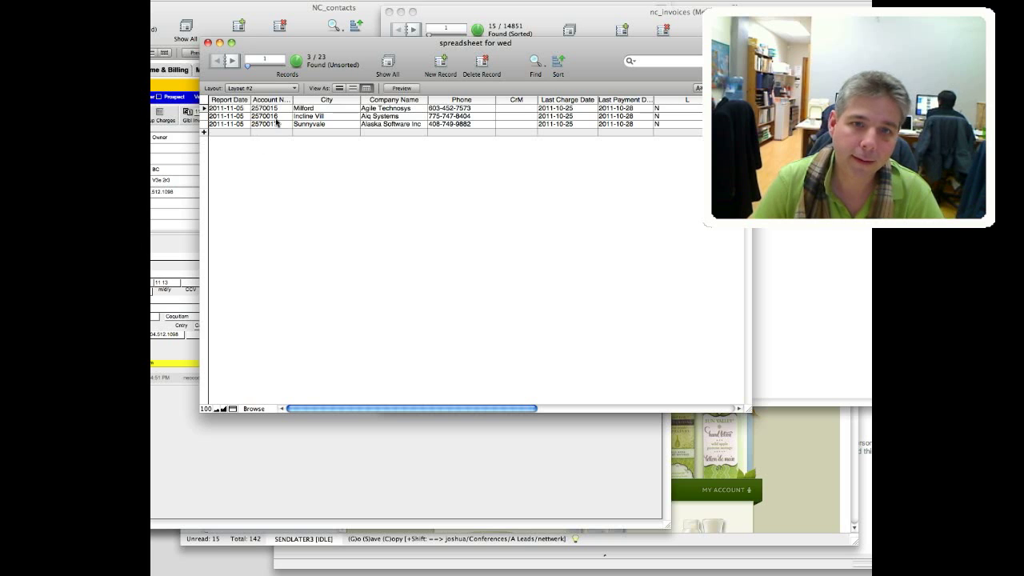
pyautogui.click(384, 70)
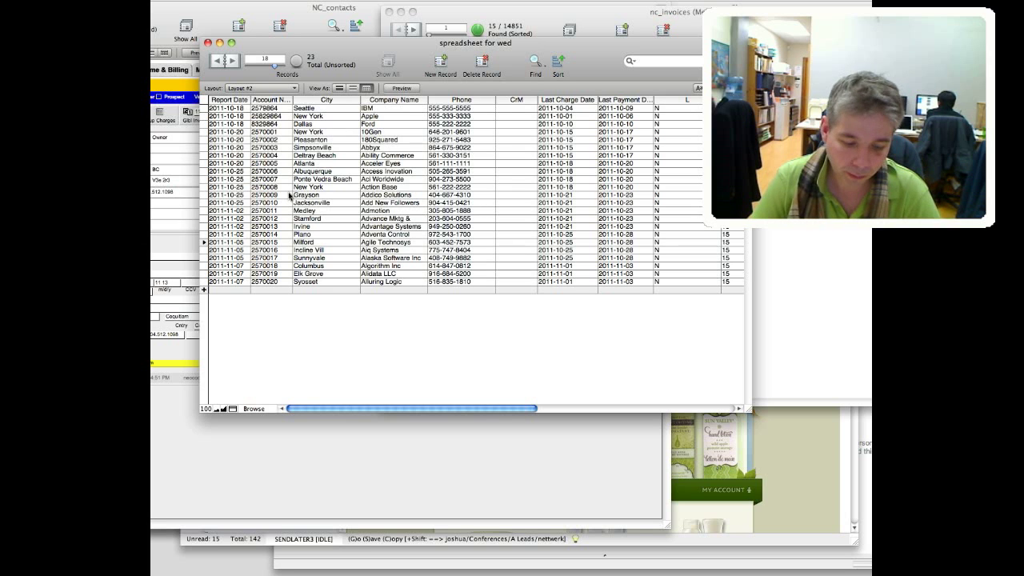
# - Rerun the Report Date 2011-11-05 find, scroll the three results, then show all 23 records
pyautogui.press('super+f')
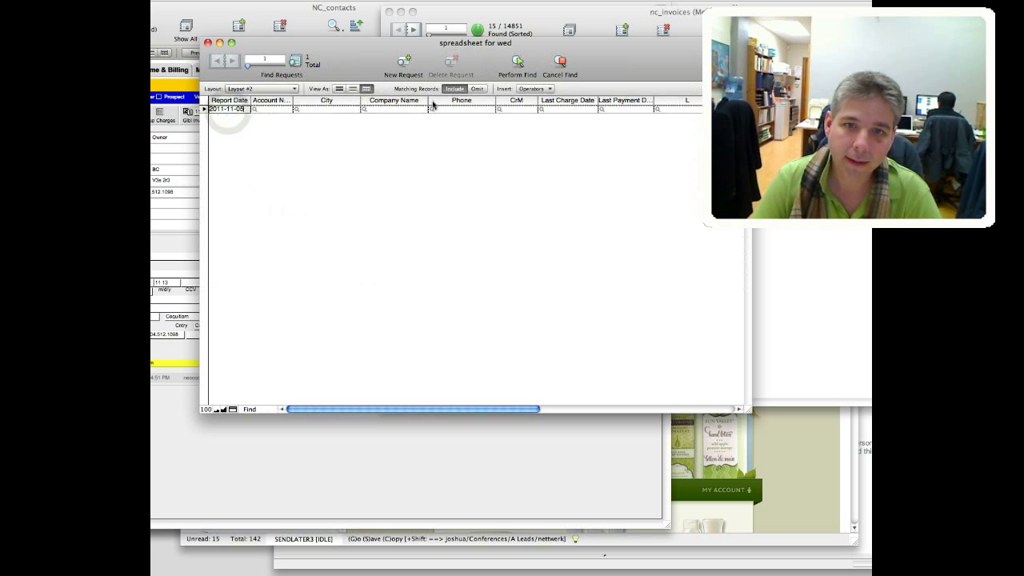
pyautogui.click(516, 63)
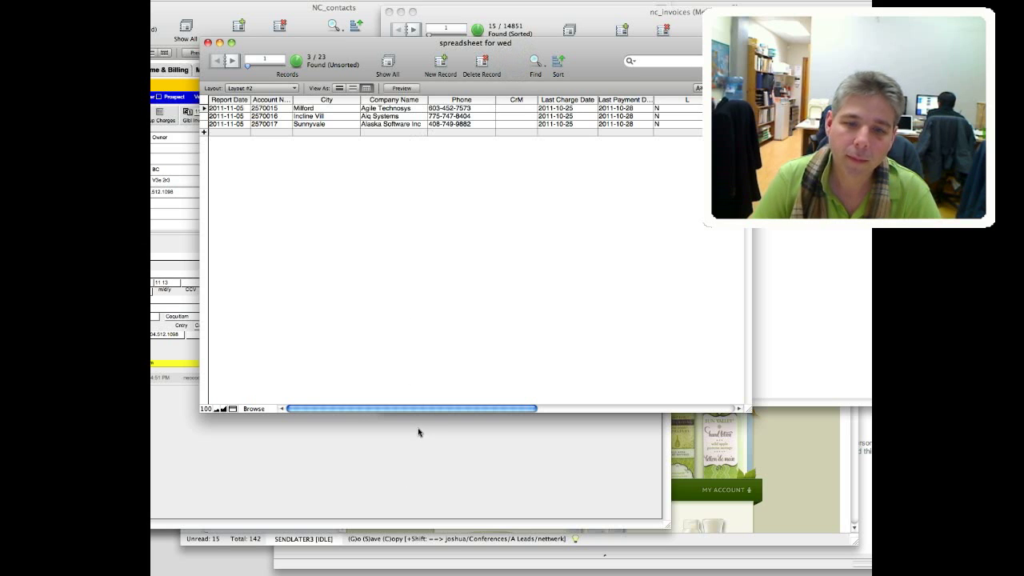
pyautogui.moveTo(424, 408); pyautogui.dragTo(345, 390)
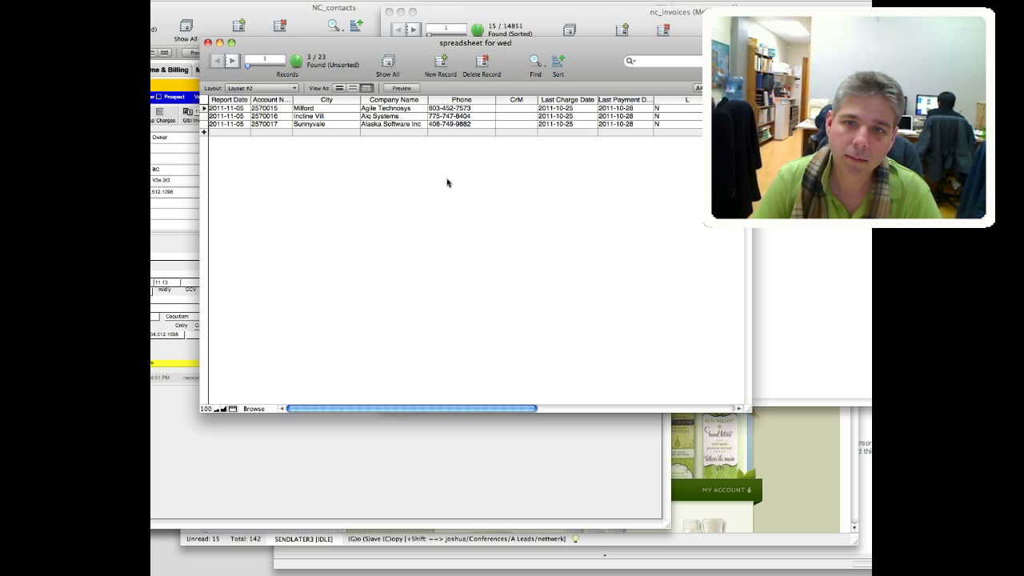
pyautogui.click(387, 70)
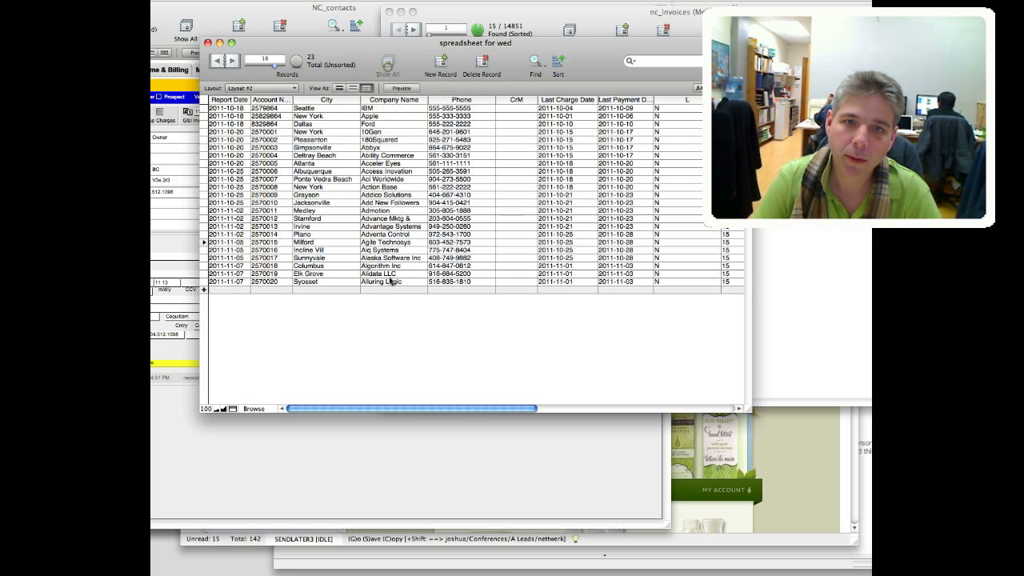
pyautogui.moveTo(376, 410); pyautogui.dragTo(560, 384)
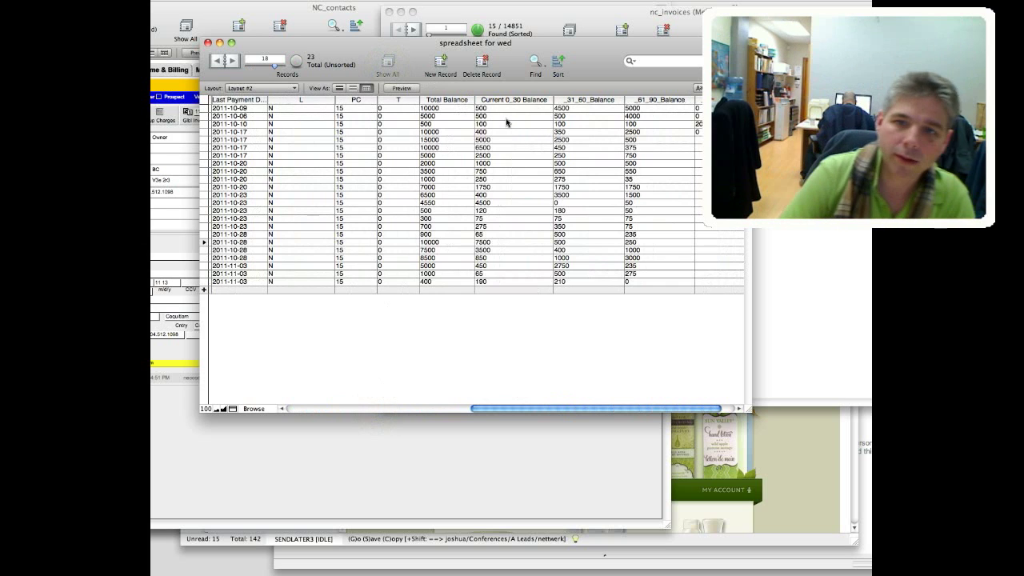
# - Find records whose Current 0_30 Balance is greater than 1000
pyautogui.press('super+f')
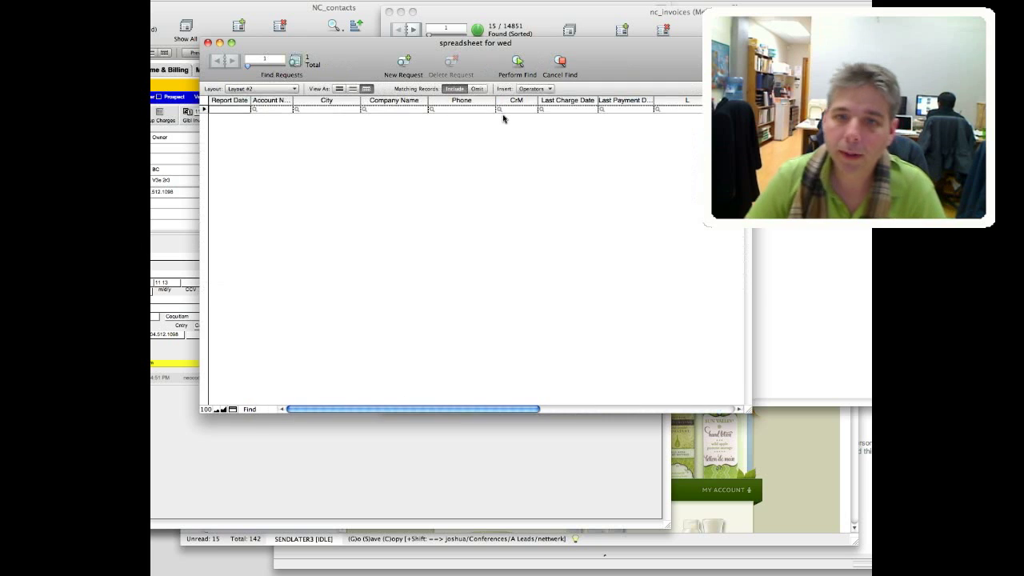
pyautogui.moveTo(475, 411); pyautogui.dragTo(599, 389)
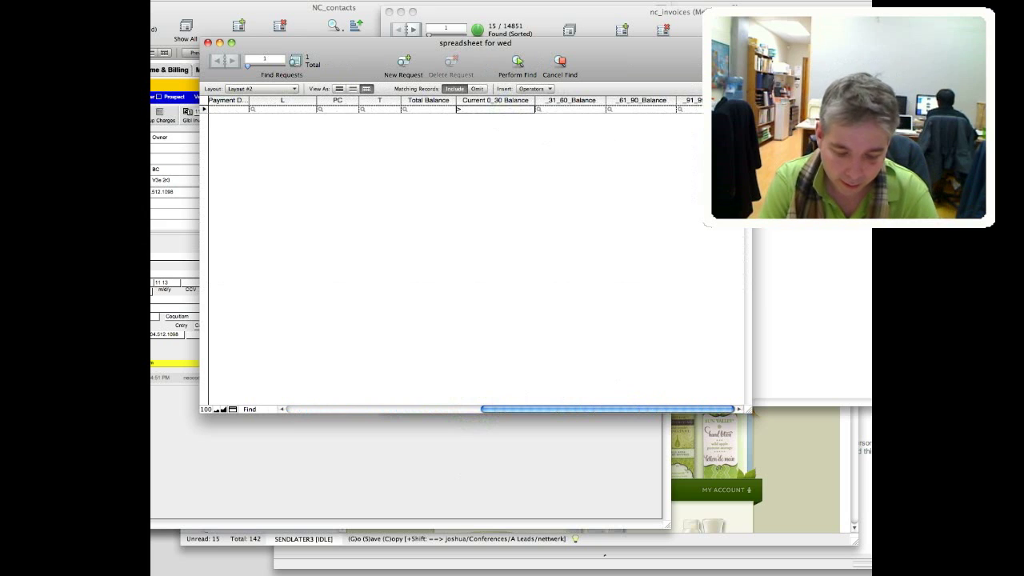
pyautogui.press('Return')
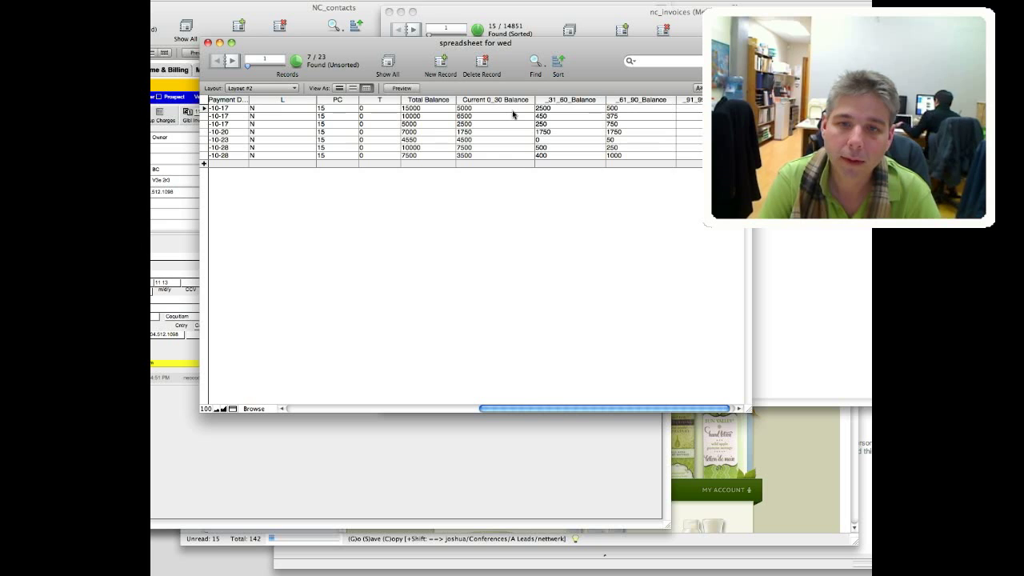
# - Find records with Total Balance between 1000 and 2000, matching 3 of 23
pyautogui.press('super+f')
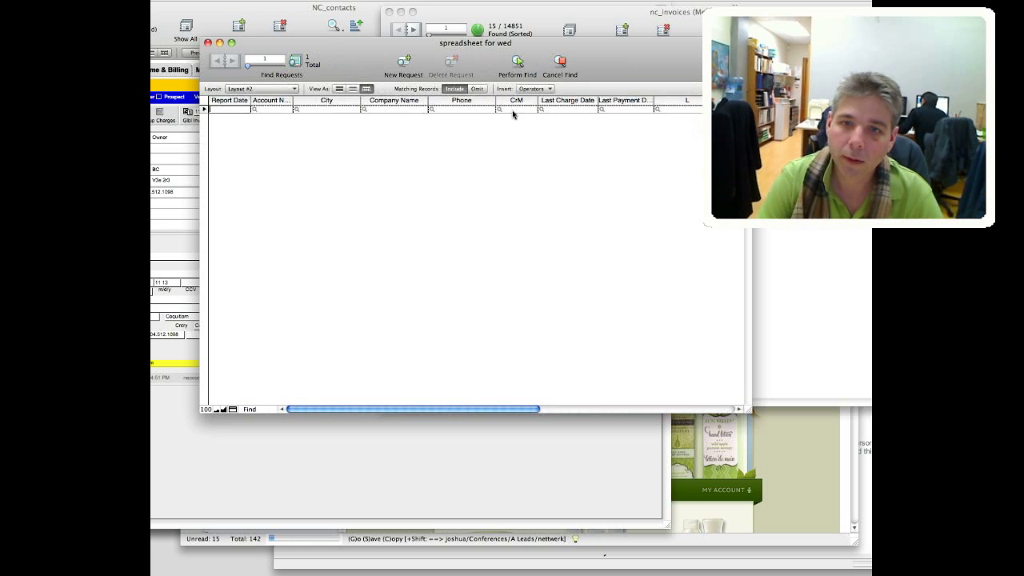
pyautogui.moveTo(525, 409); pyautogui.dragTo(709, 382)
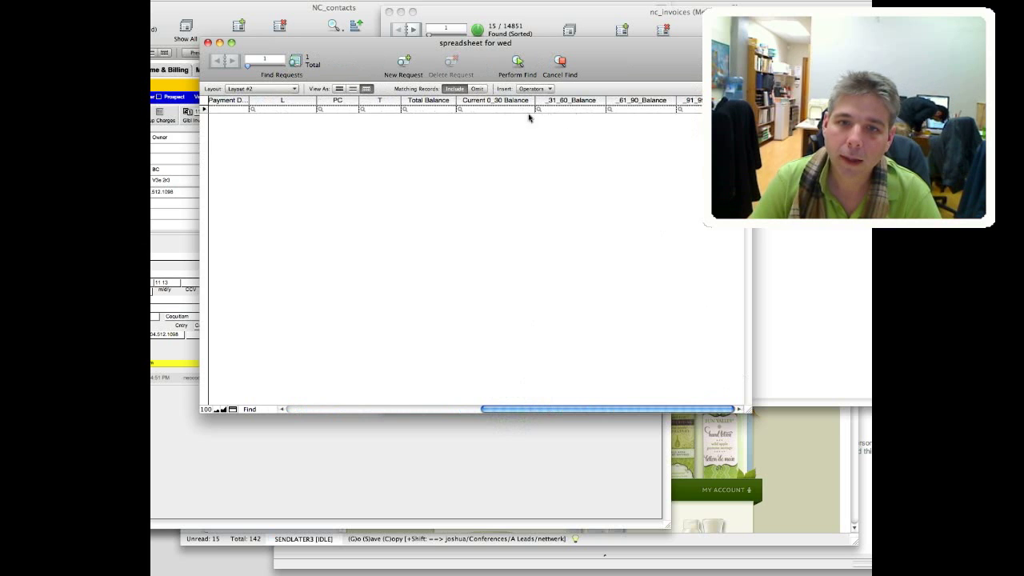
pyautogui.click(428, 112)
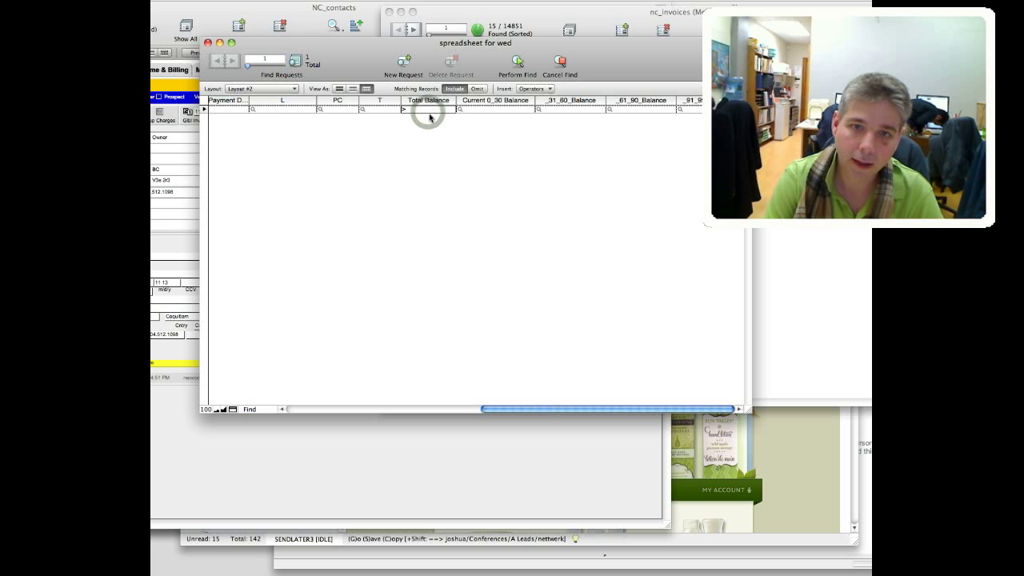
pyautogui.write('100')
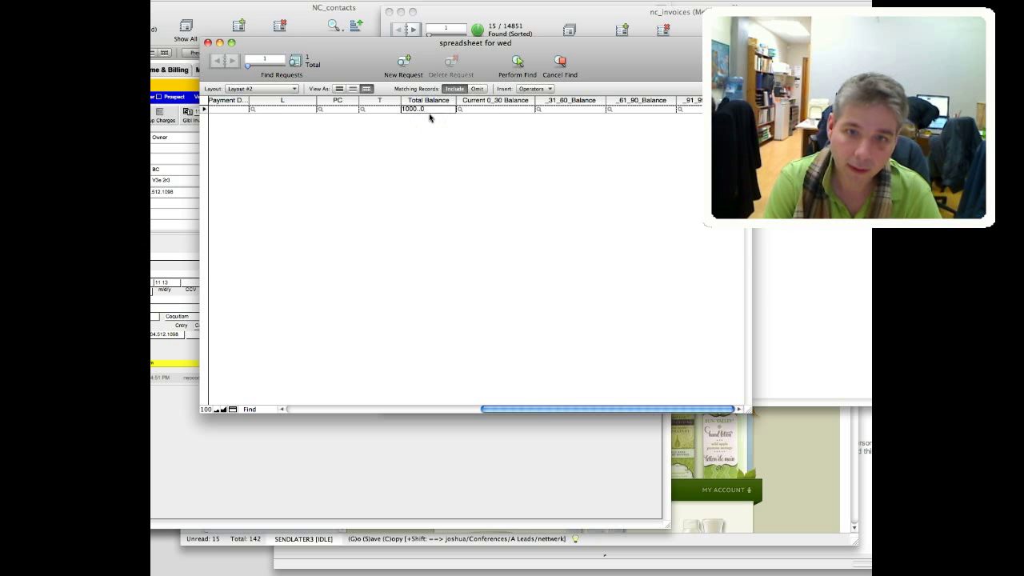
pyautogui.write('0..000')
pyautogui.press('Return')
pyautogui.press('Return')
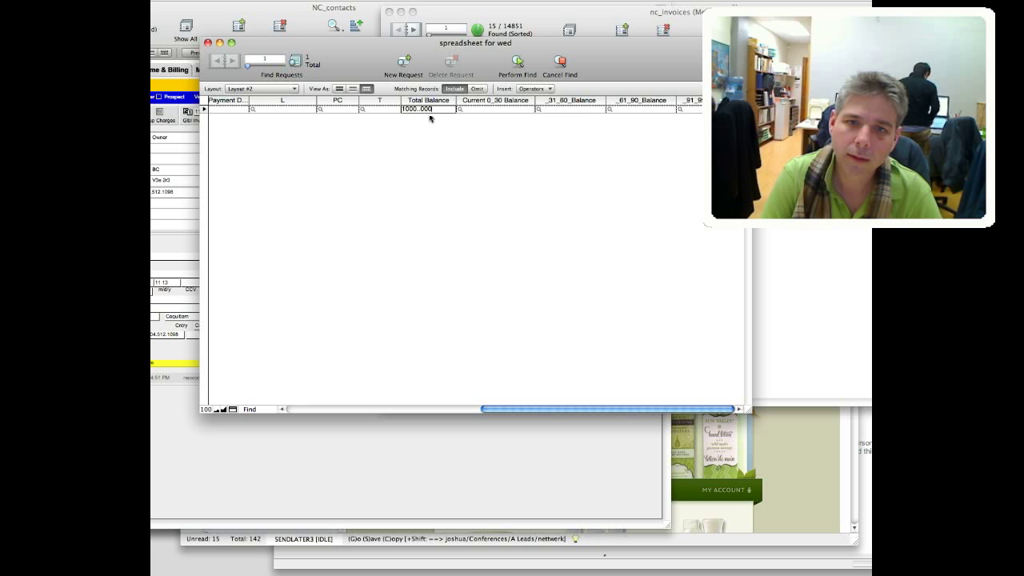
pyautogui.press('Return')
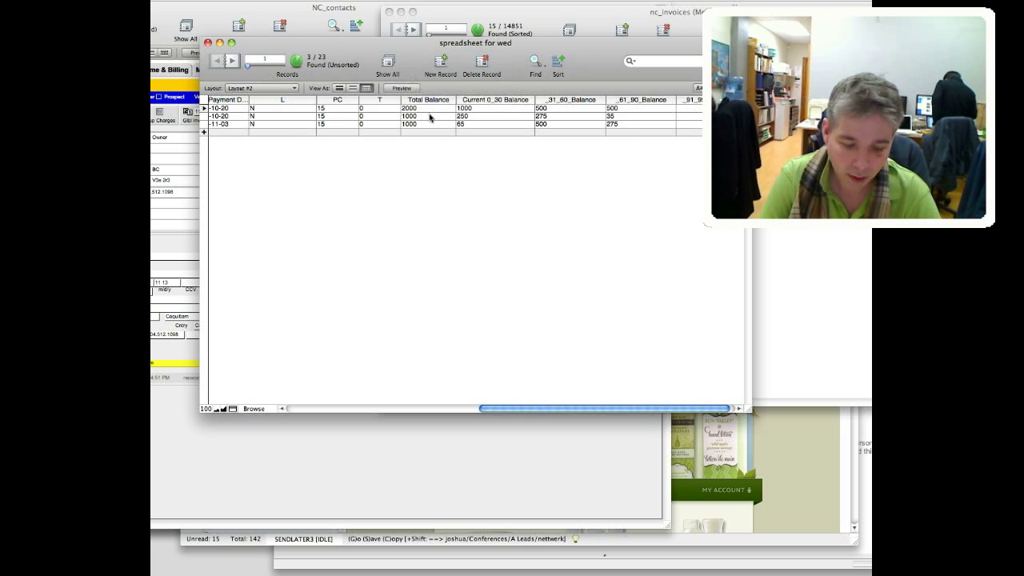
pyautogui.press('super+f')
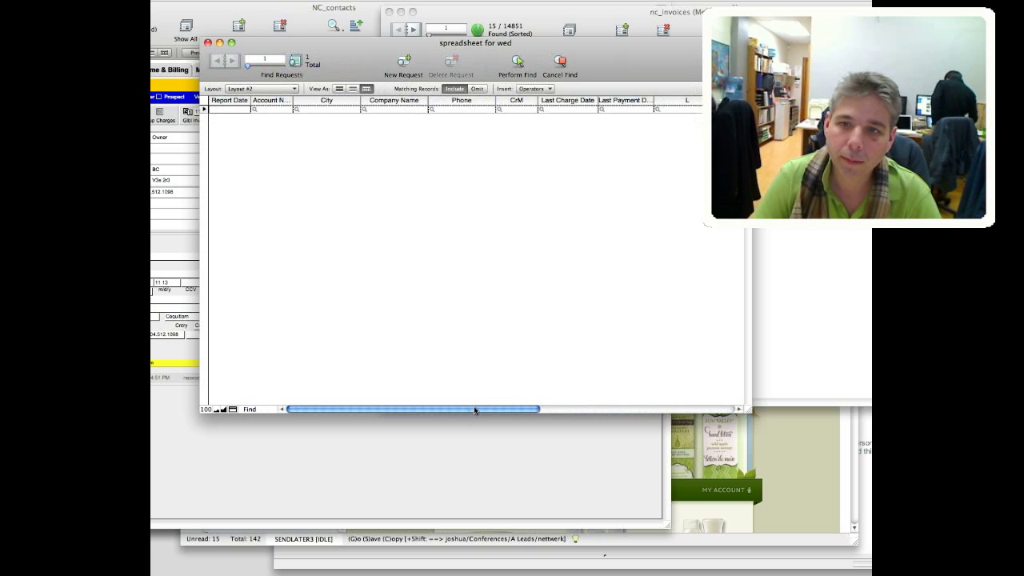
# - Clear Total Balance and find Current 0_30 Balance >500 with _31_60_Balance <1000
pyautogui.moveTo(471, 412); pyautogui.dragTo(672, 384)
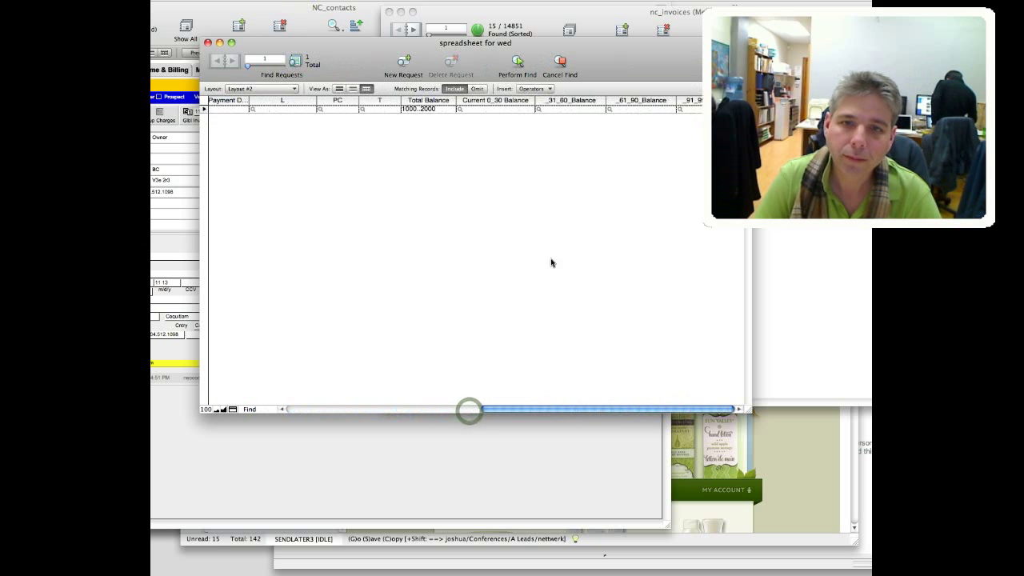
pyautogui.doubleClick(438, 109)
pyautogui.press('BackSpace')
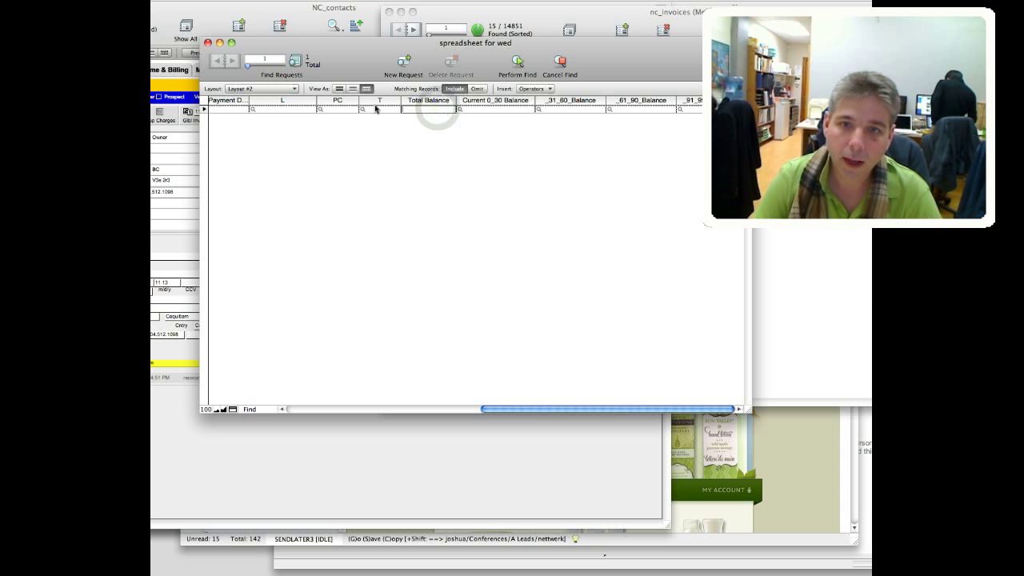
pyautogui.click(487, 109)
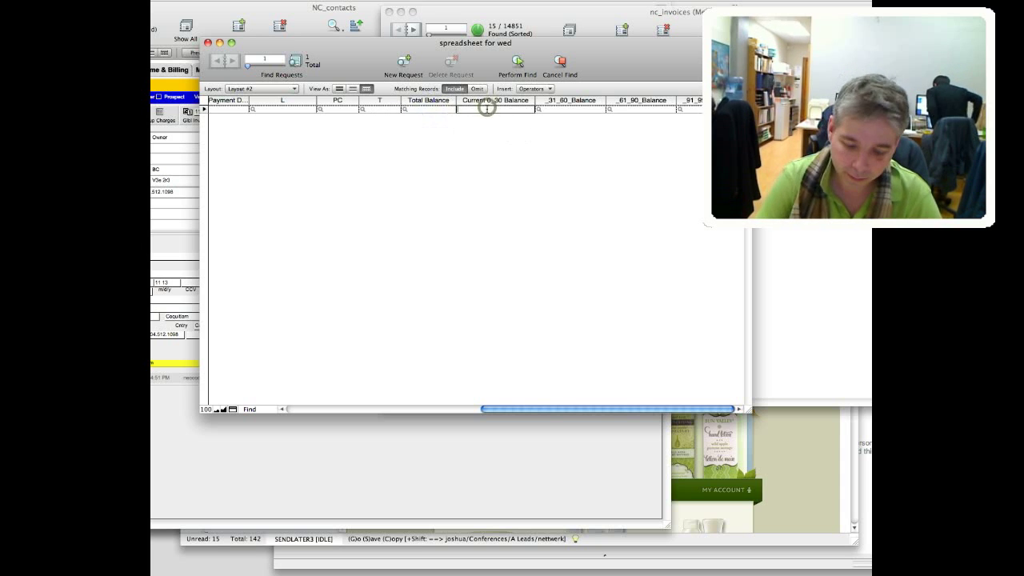
pyautogui.write('>500')
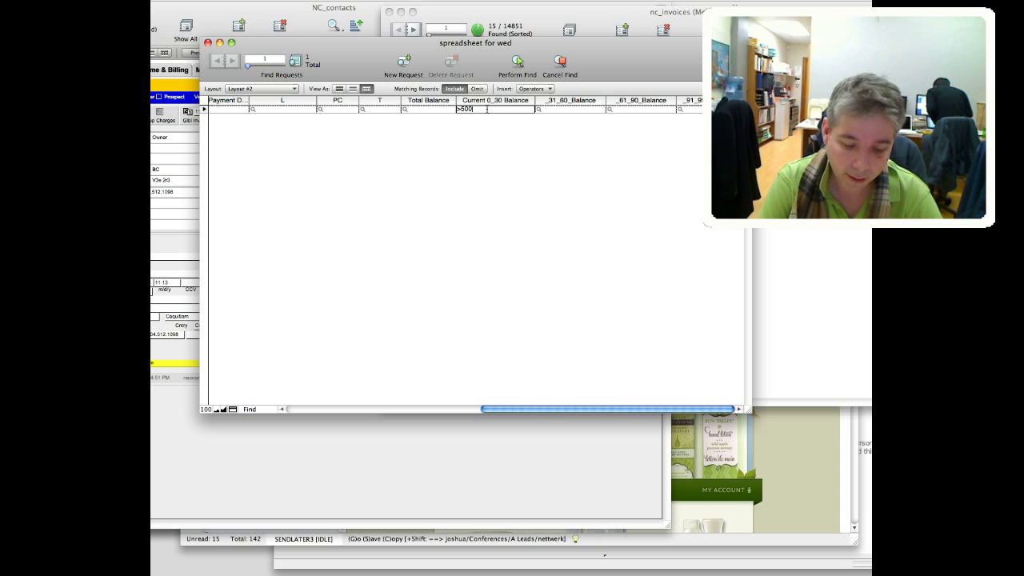
pyautogui.click(572, 111)
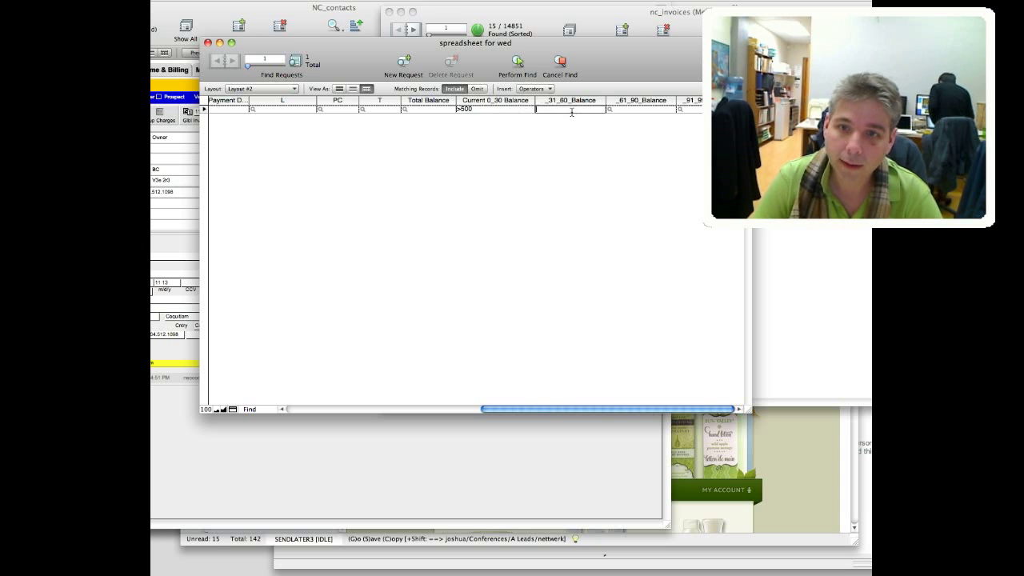
pyautogui.write('<100')
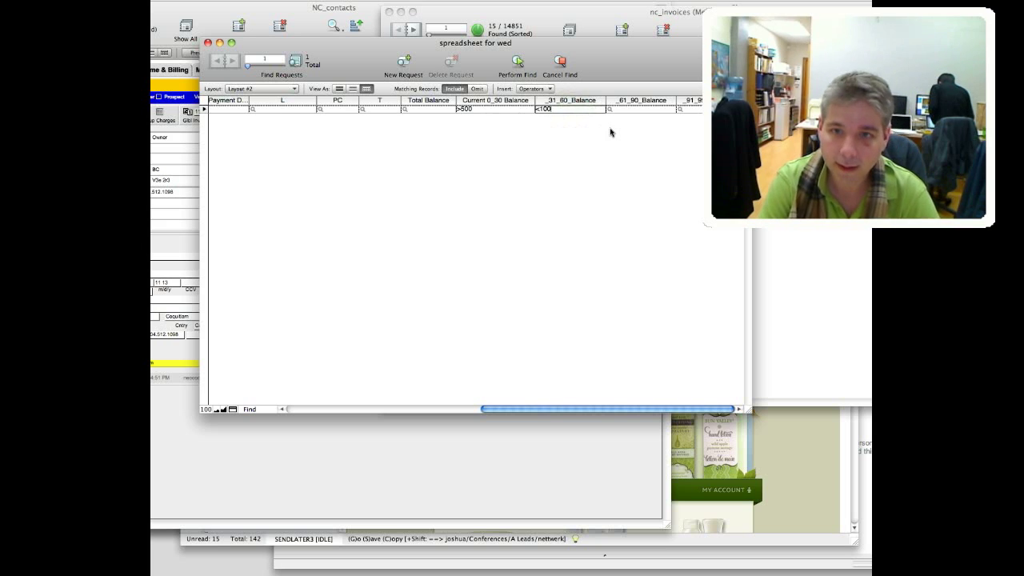
pyautogui.write('0')
pyautogui.press('Return')
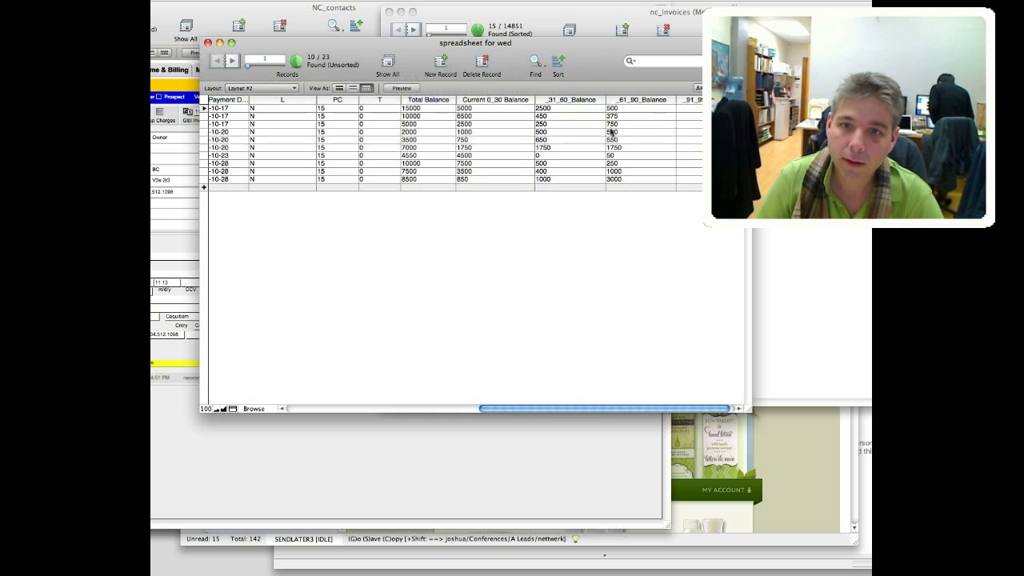
# - Correct the balance find request, rerun it for 7 matches, then show all 23 records
pyautogui.press('super+f')
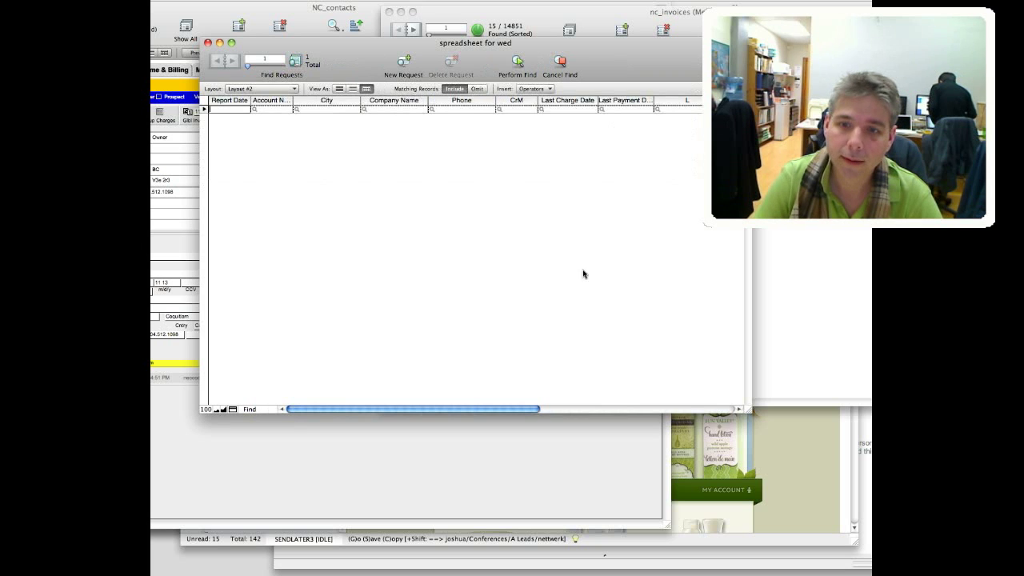
pyautogui.moveTo(486, 412); pyautogui.dragTo(624, 305)
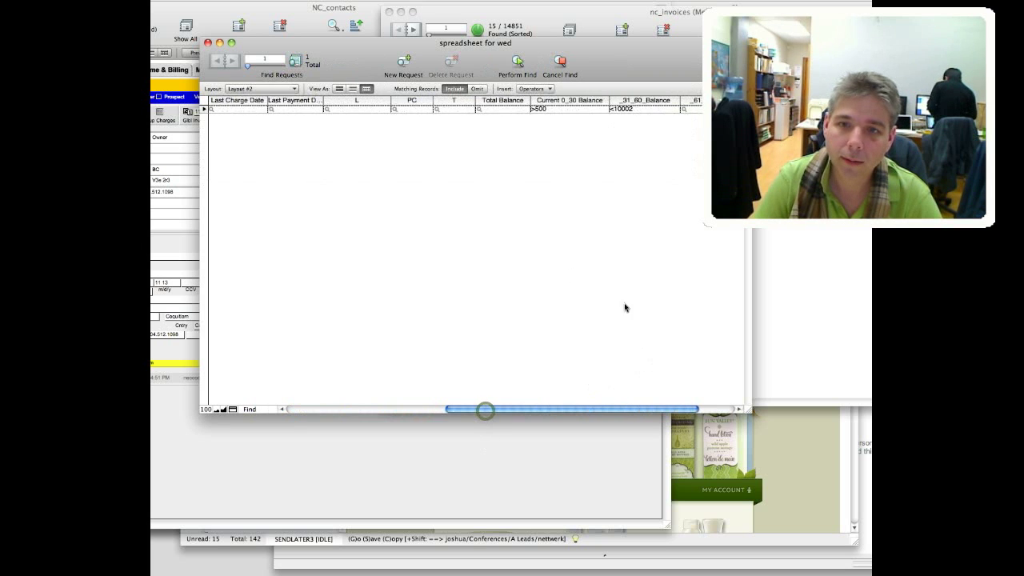
pyautogui.click(574, 109)
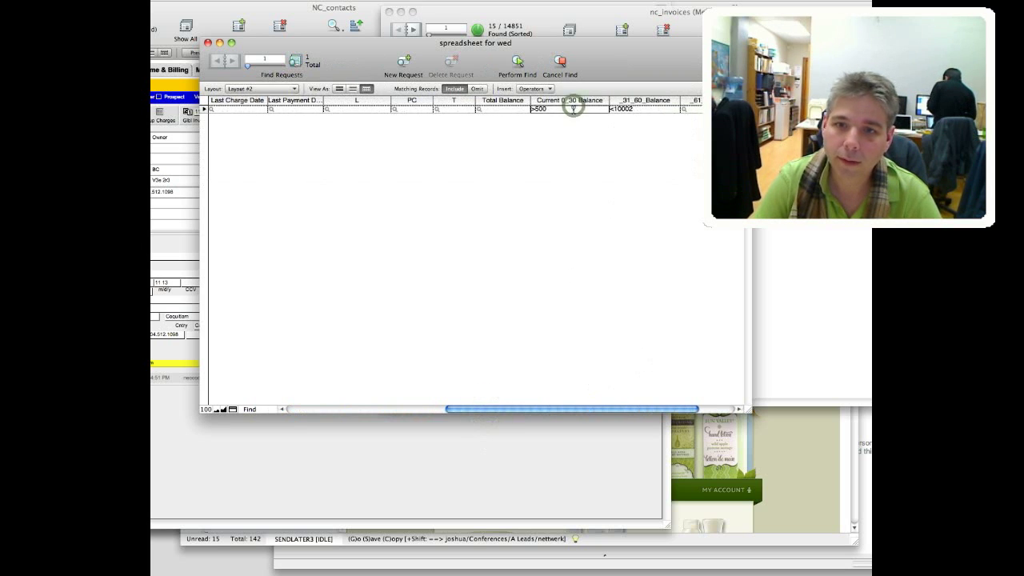
pyautogui.click(634, 109)
pyautogui.press('Return')
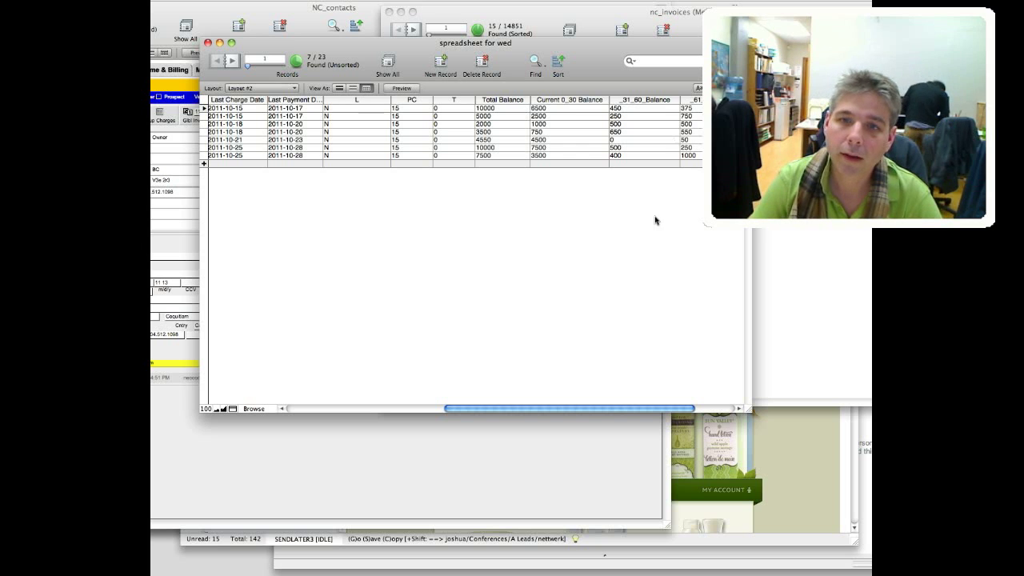
pyautogui.press('super+j')
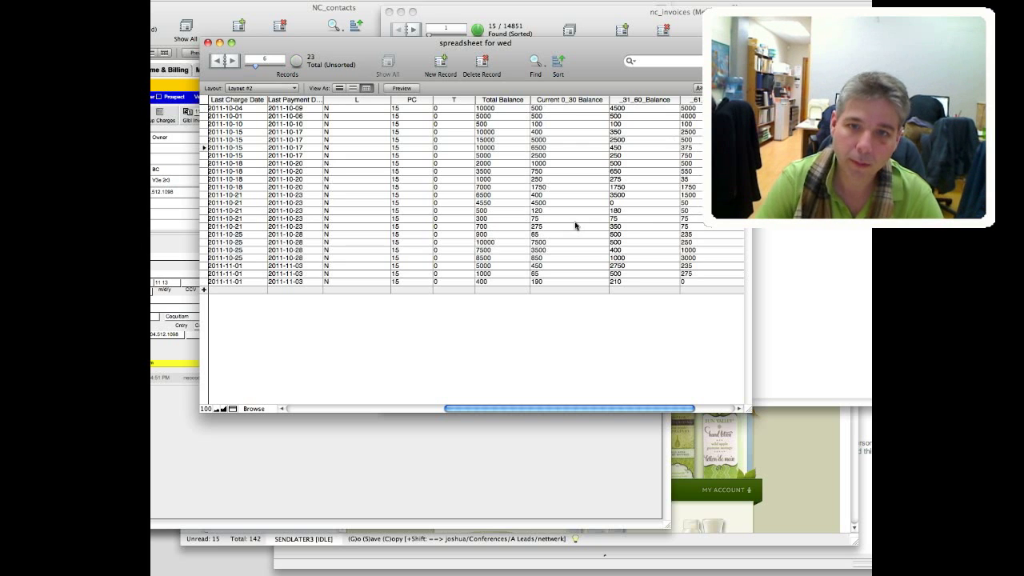